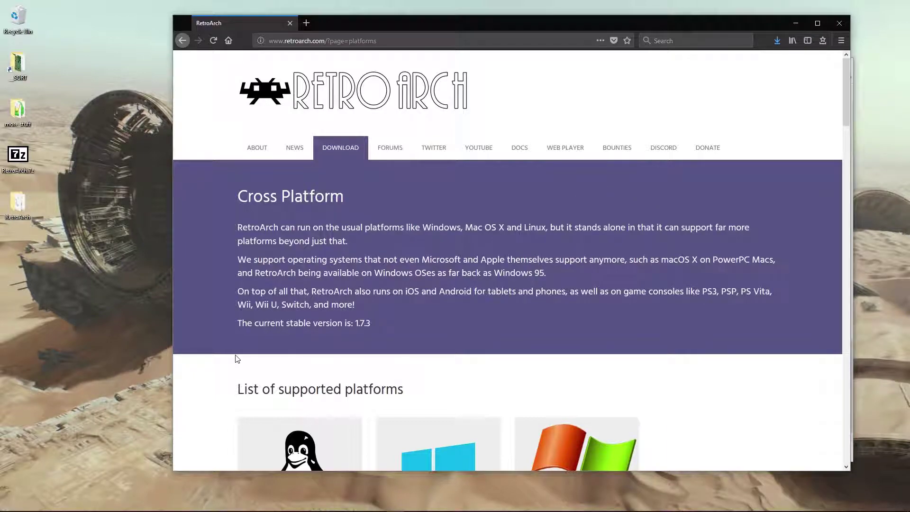
Find the 64-bit download for Windows 10 / 8 / 7 / Vista in the list of supported platforms.
scroll(227, 388, down, 5)
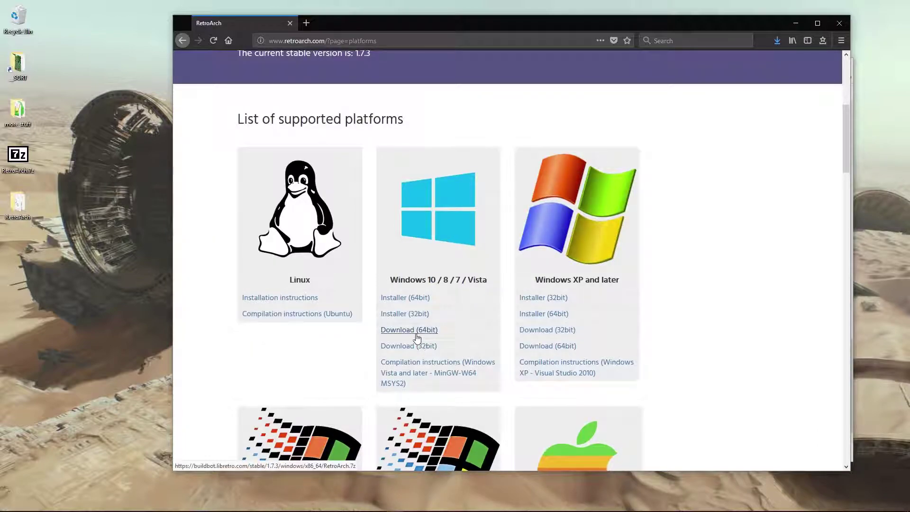
mouse_move(410, 334)
mouse_move(453, 319)
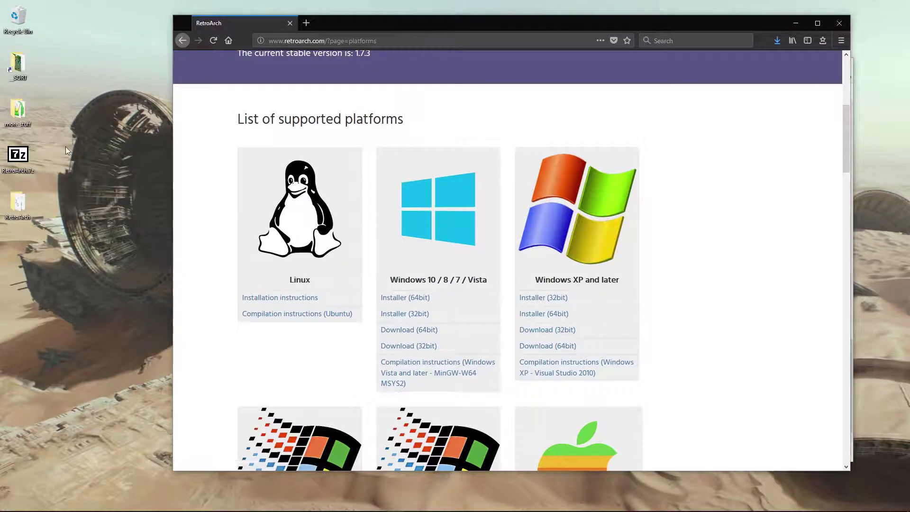
Open the extracted RetroArch folder on the desktop and launch retroarch.exe.
click(52, 151)
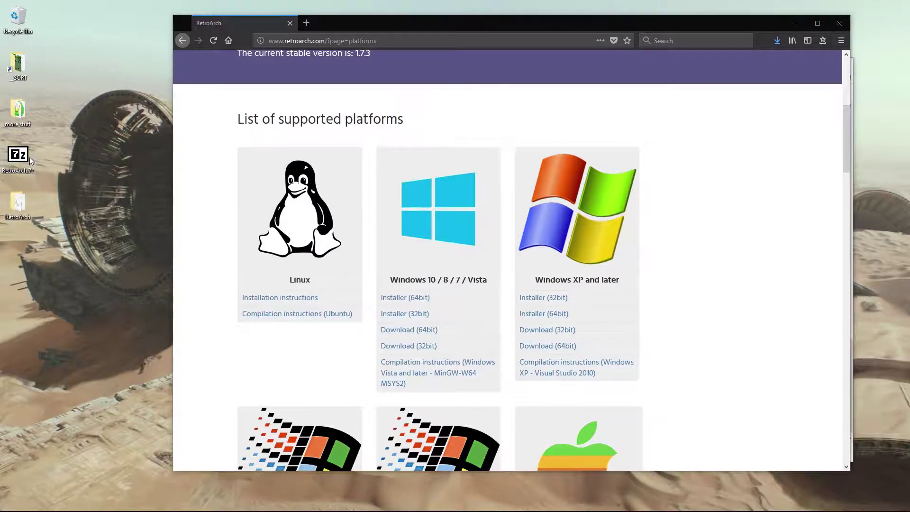
double_click(19, 201)
scroll(311, 233, down, 20)
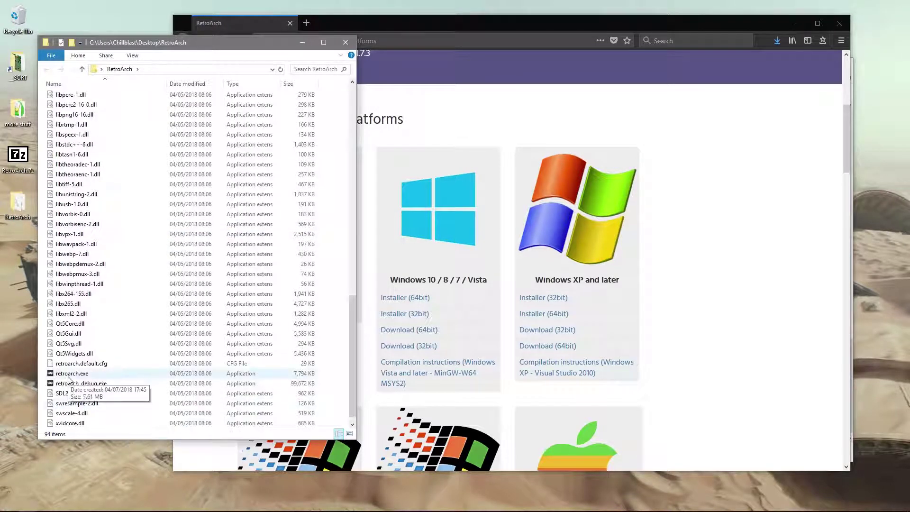
double_click(68, 375)
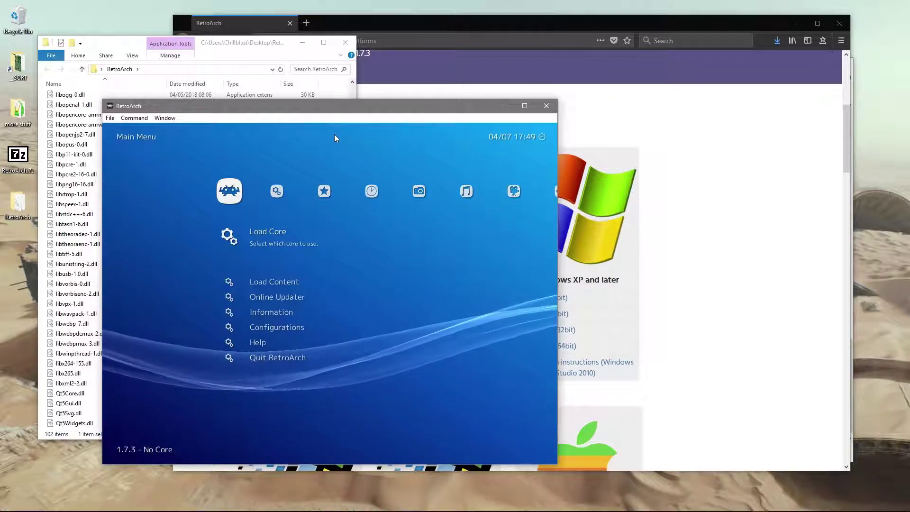
Open the User Interface settings in RetroArch.
key(Right)
key(Left)
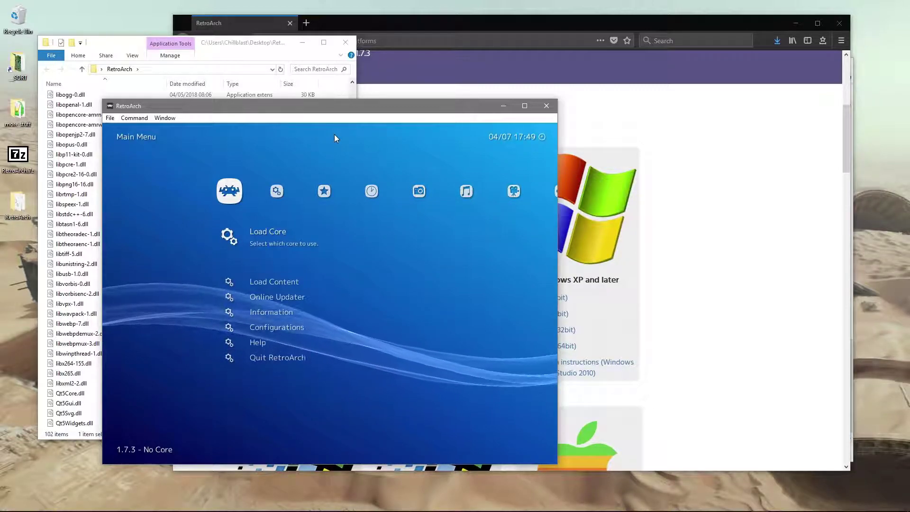
key(Right)
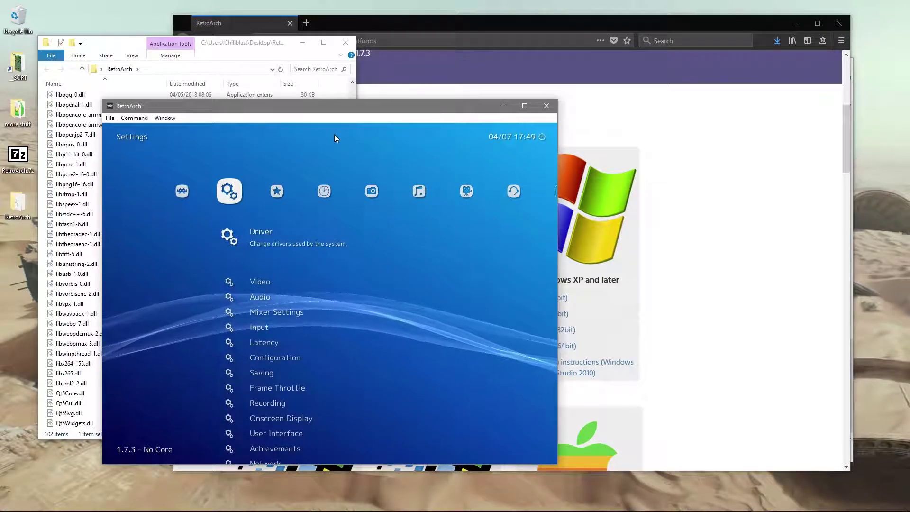
key(Down)
key(Down)
key(Down)
key(Down)
key(Down)
key(Down)
key(Down)
key(Down)
key(Down)
key(Down)
key(Down)
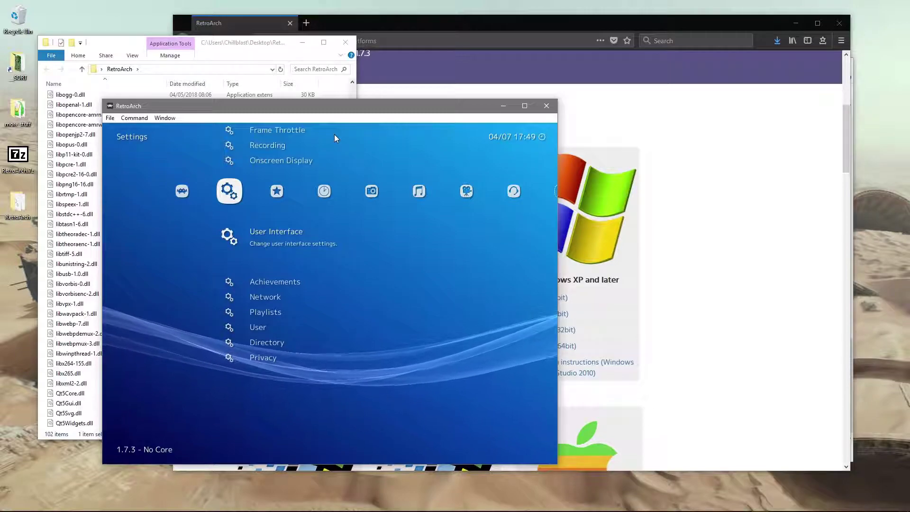
key(Return)
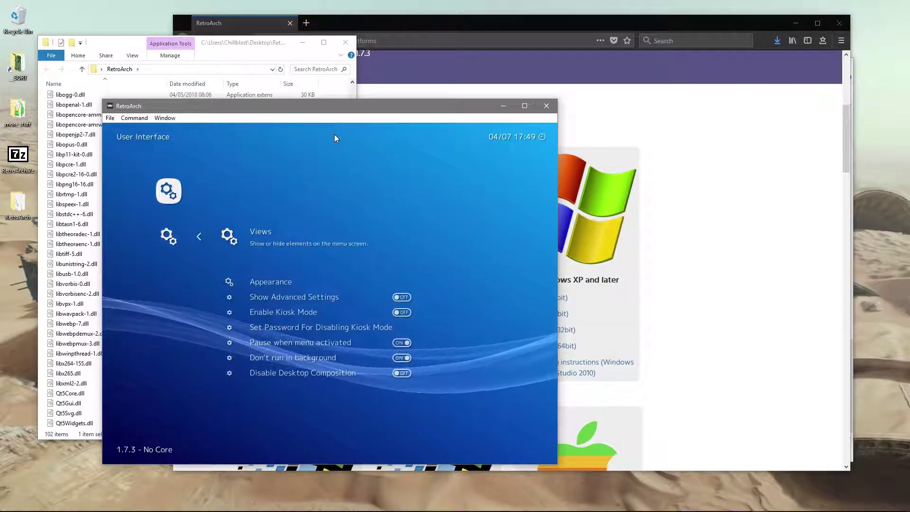
Turn off the Menu Shader Pipeline in the Appearance settings.
key(Down)
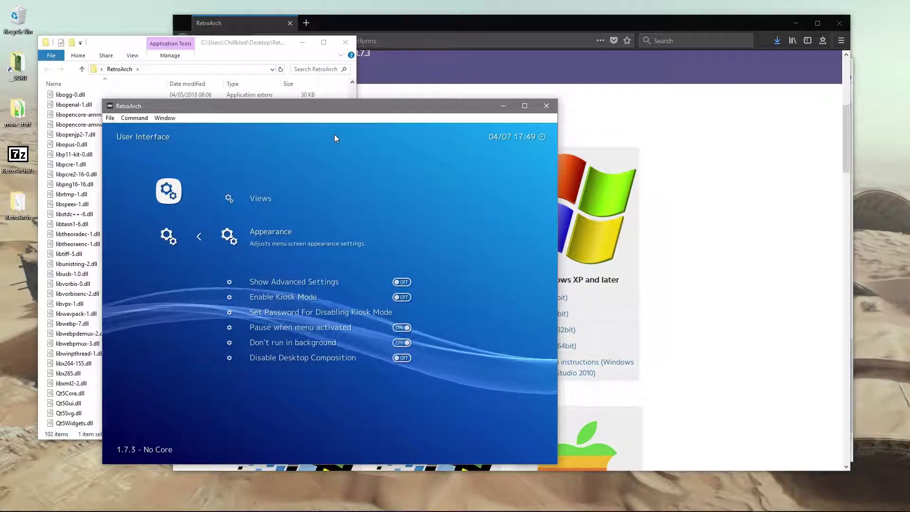
key(Return)
key(Down)
key(Down)
key(Down)
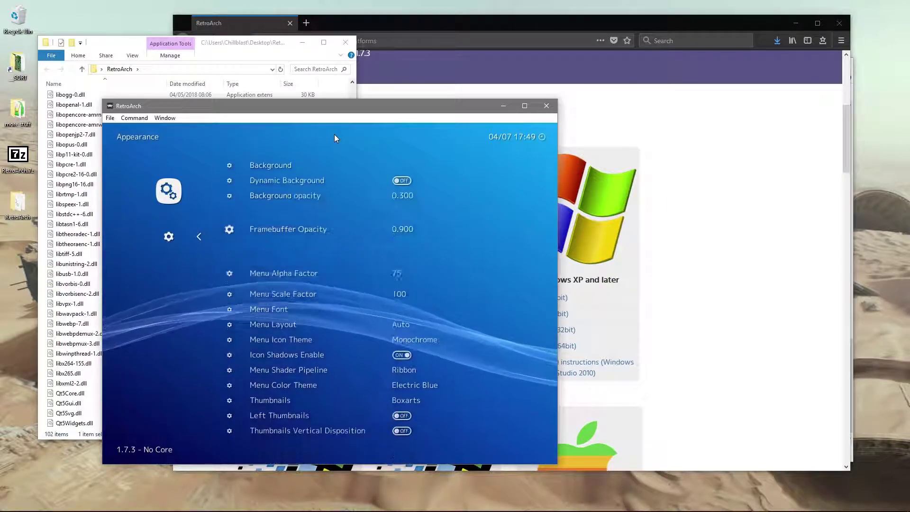
key(Down)
key(Down)
key(Down)
key(Down)
key(Down)
key(Down)
key(Down)
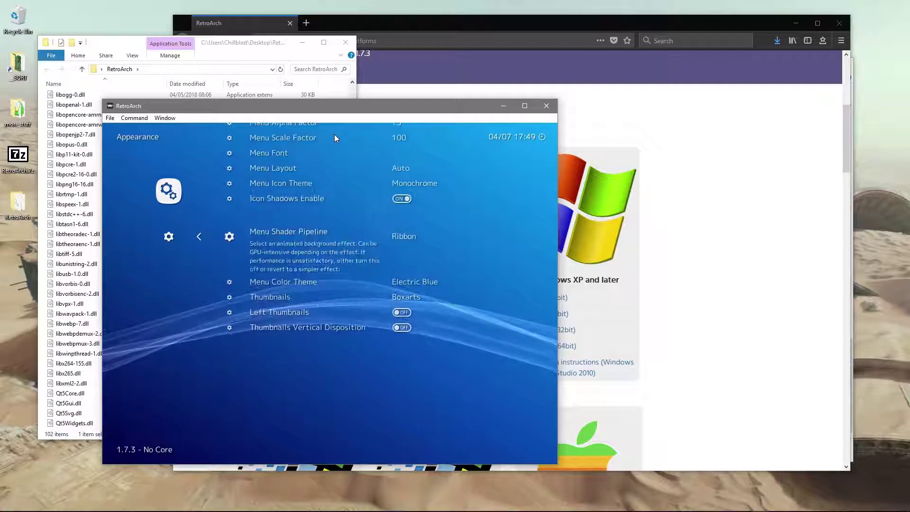
key(Right)
key(Left)
key(Left)
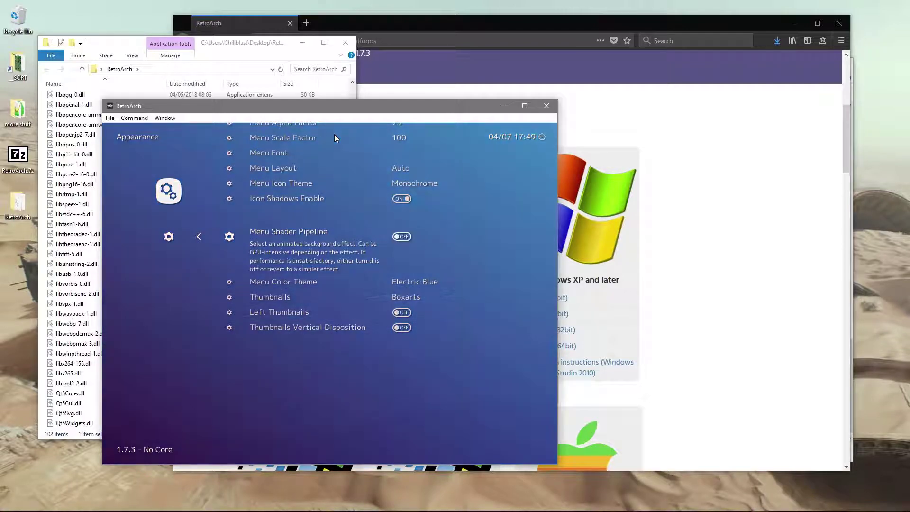
Preview other menu color themes such as Volcanic Red, and return to Electric Blue.
key(Down)
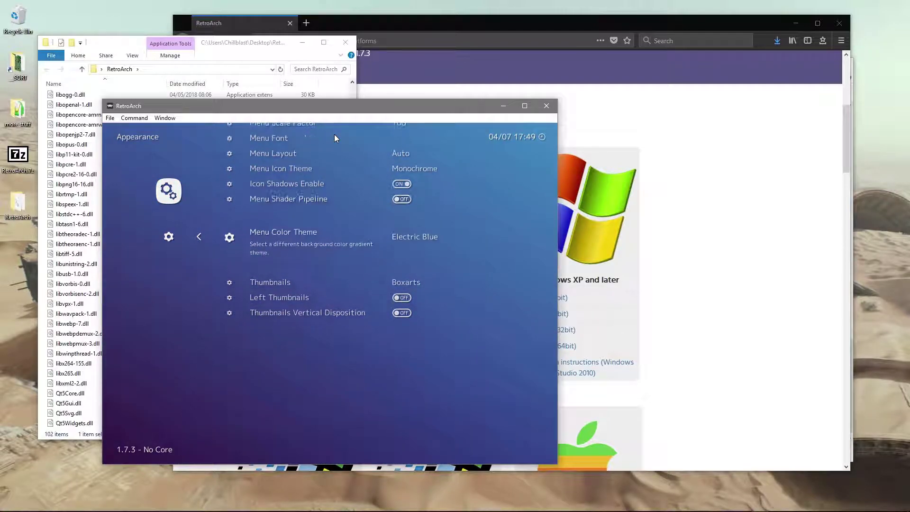
key(Right)
key(Right)
key(Right)
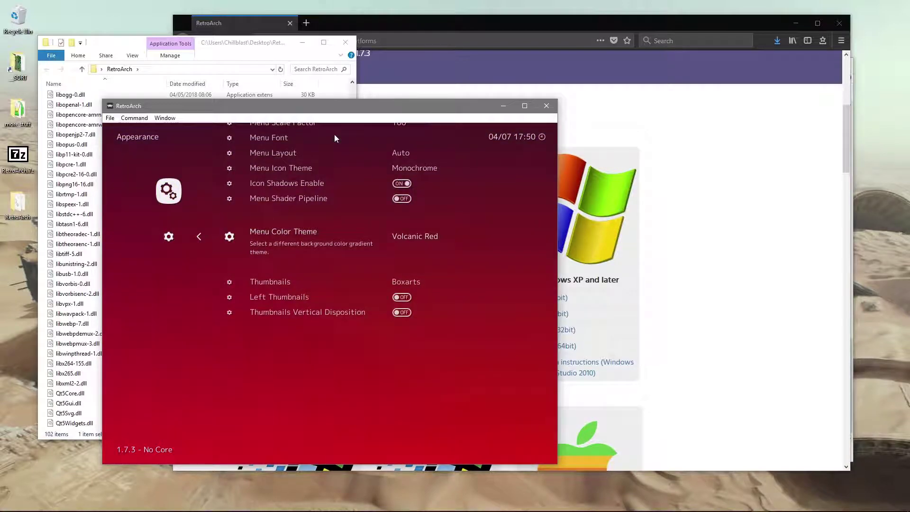
key(Left)
key(Left)
key(Left)
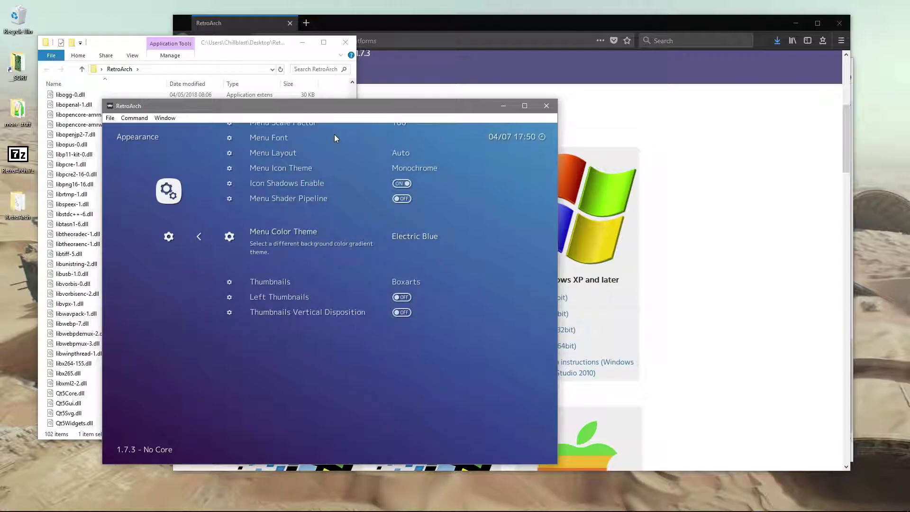
Leave the Appearance settings and enable Start in Fullscreen Mode in the Video settings.
key(BackSpace)
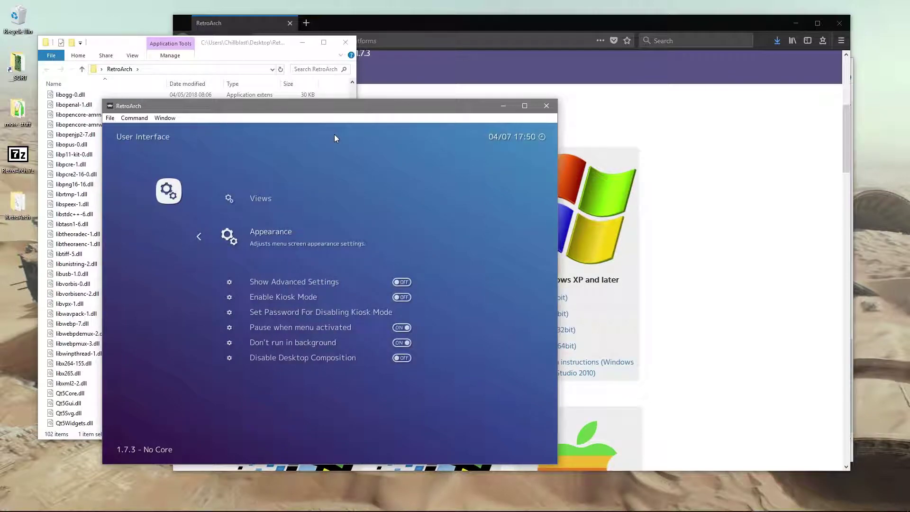
key(BackSpace)
key(Up)
key(Up)
key(Up)
key(Up)
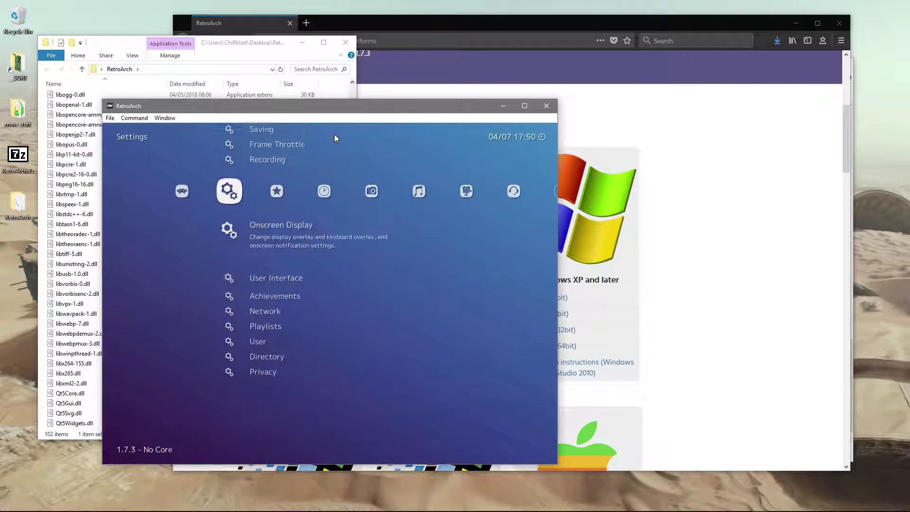
key(Up)
key(Up)
key(Up)
key(Up)
key(Up)
key(Up)
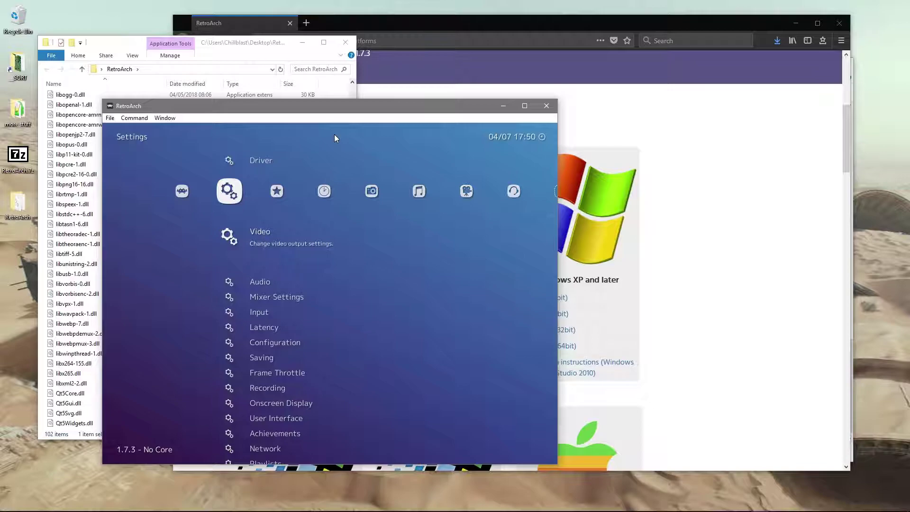
key(Return)
key(Down)
key(Down)
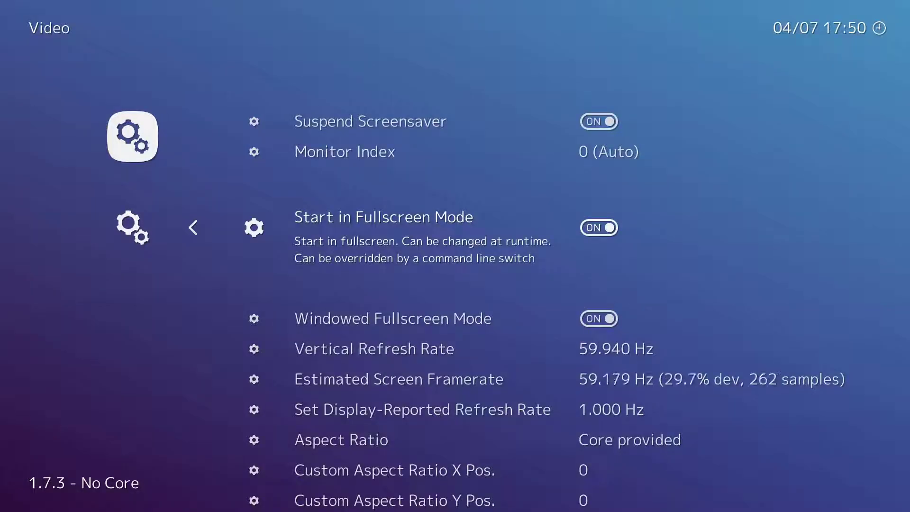
key(BackSpace)
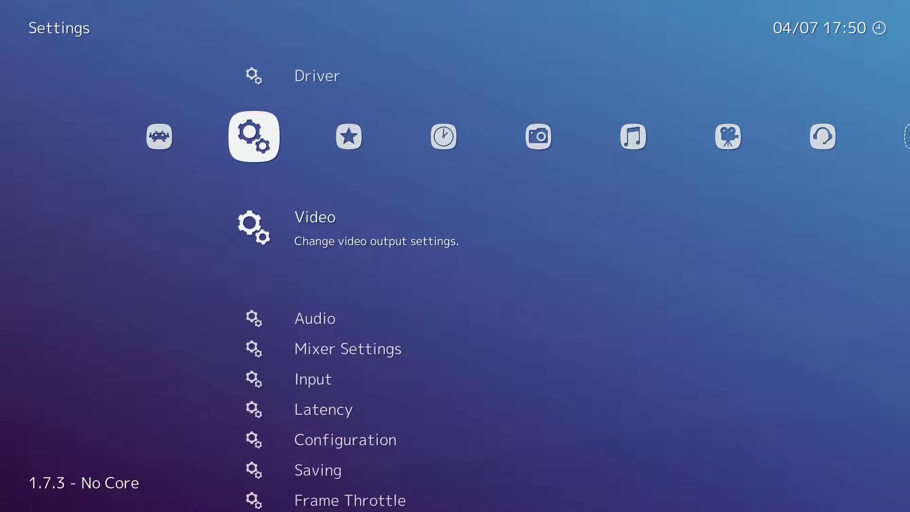
Open the Core Updater within the Online Updater of the main menu.
key(Left)
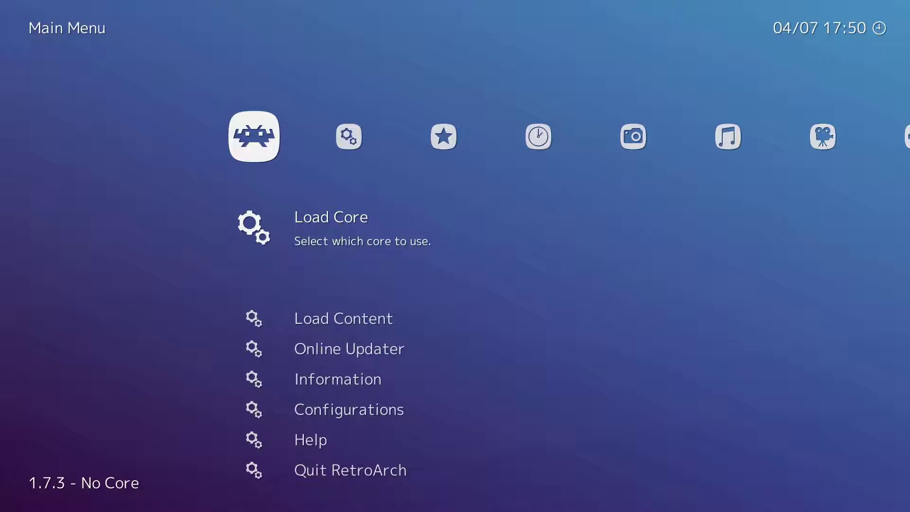
key(Down)
key(Down)
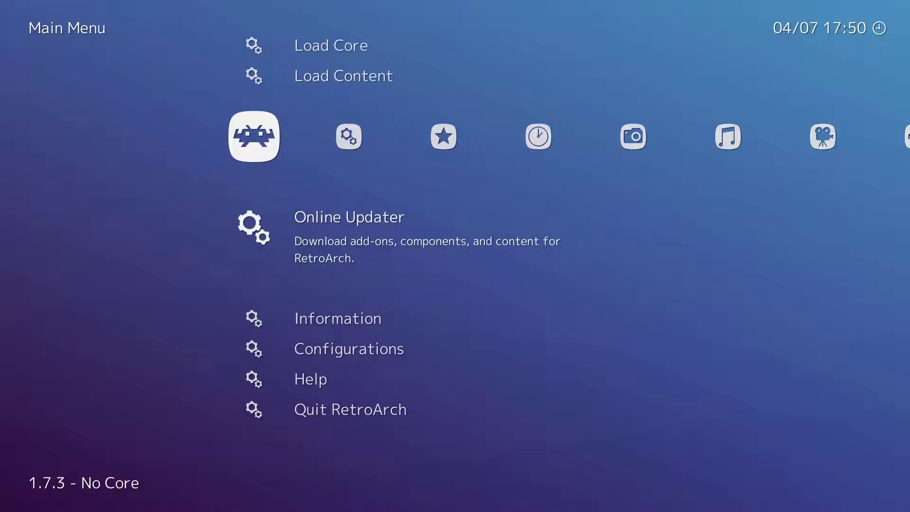
key(Return)
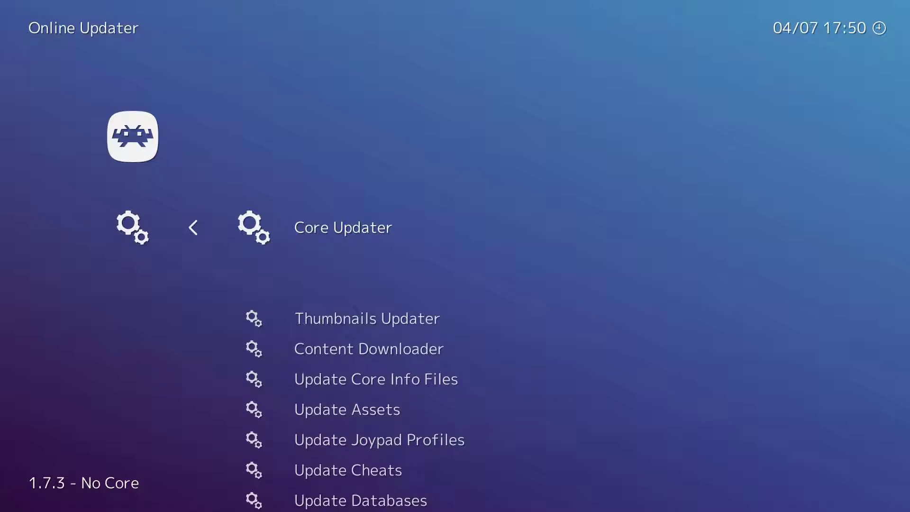
key(Return)
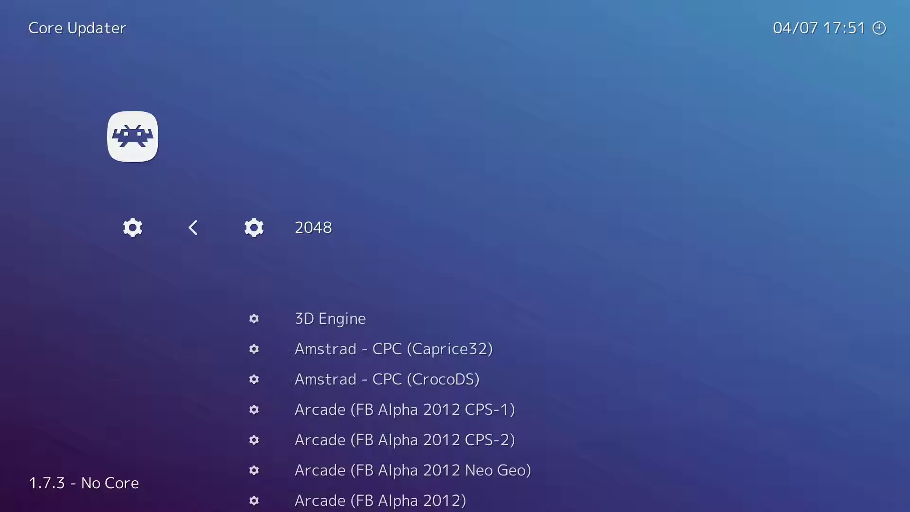
Browse the downloadable cores from the start of the list to the Nintendo SNES / Famicom entries.
key(Down)
key(Down)
key(Down)
key(Down)
key(Down)
key(Down)
key(Down)
key(Down)
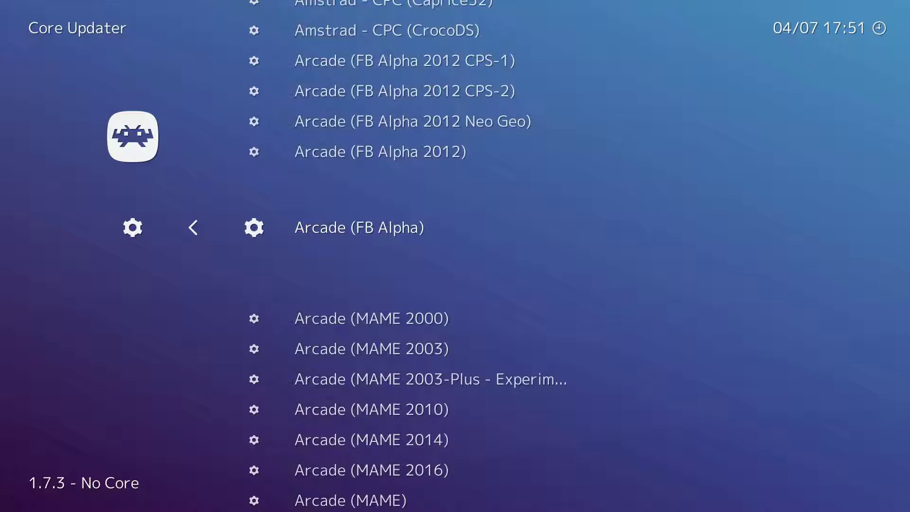
key(Down)
key(Down)
key(Down)
key(Down)
key(Down)
key(Down)
key(Down)
key(Down)
key(Down)
key(Down)
key(Down)
key(Down)
key(Down)
key(Down)
key(Down)
key(Down)
key(Down)
key(Down)
key(Down)
key(Down)
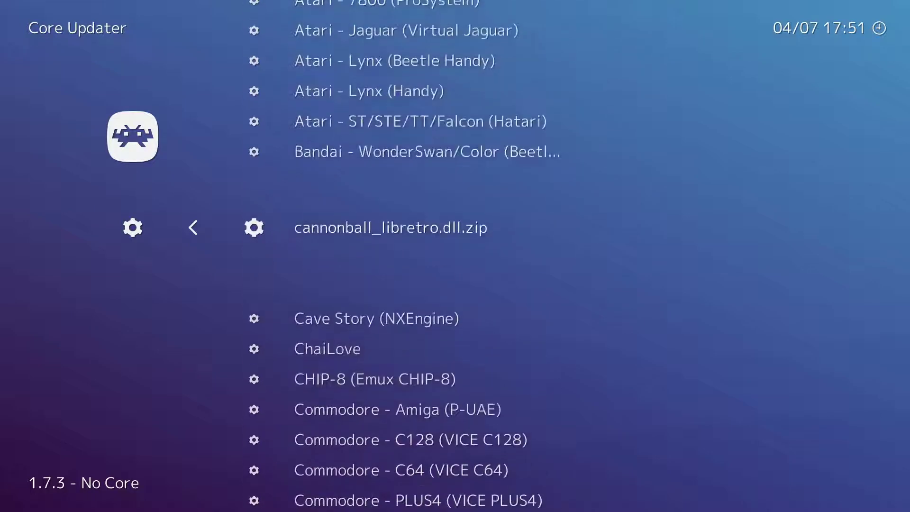
key(Down)
key(Down)
key(Down)
key(Down)
key(Down)
key(Down)
key(Down)
key(Down)
key(Down)
key(Down)
key(Down)
key(Down)
key(Down)
key(Down)
key(Down)
key(Down)
key(Down)
key(Down)
key(Down)
key(Down)
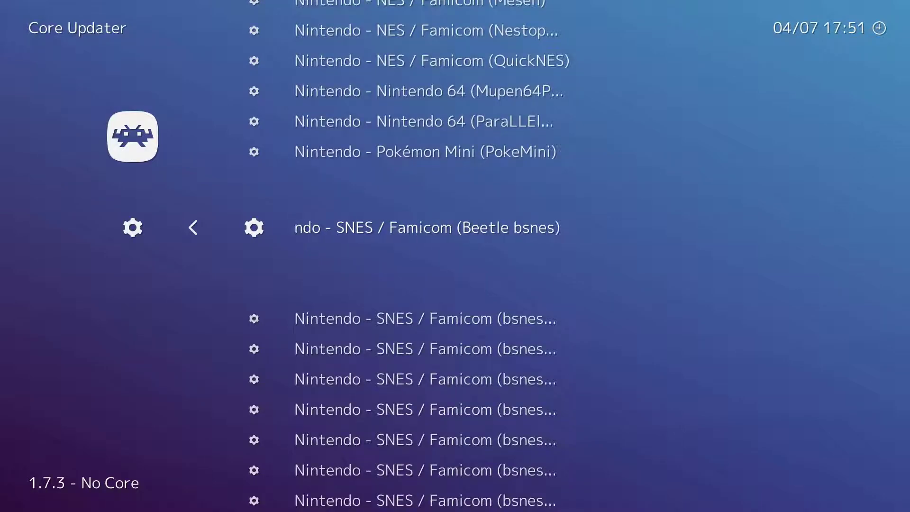
Compare the bsnes variants among the SNES / Famicom cores and look through the remaining systems down to Sony PlayStation.
key(Down)
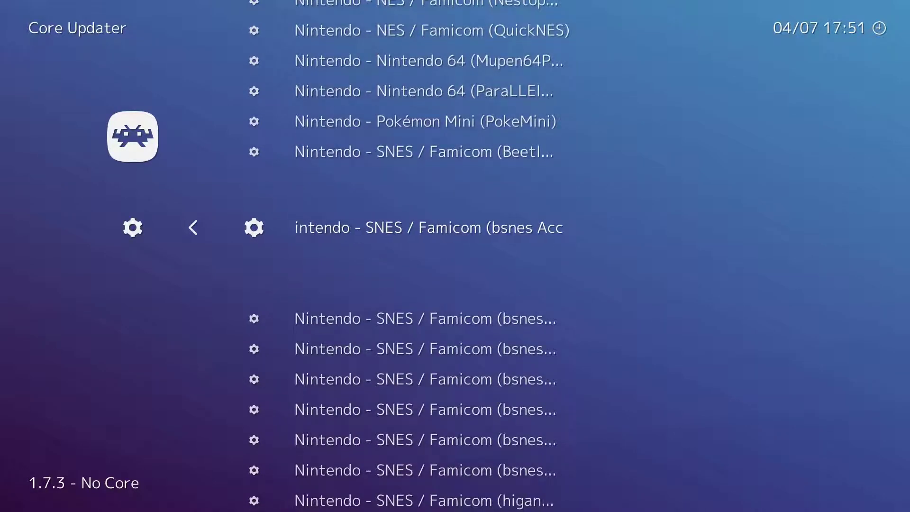
key(Down)
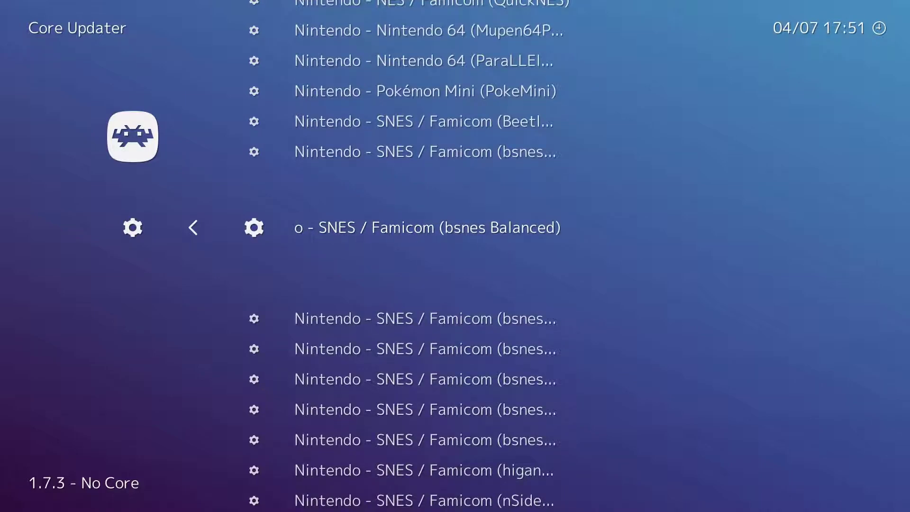
key(Down)
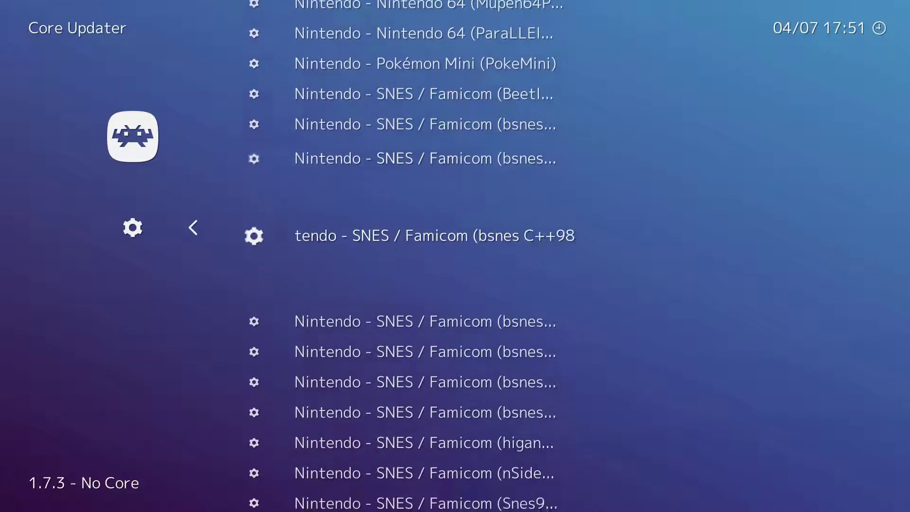
key(Up)
key(Up)
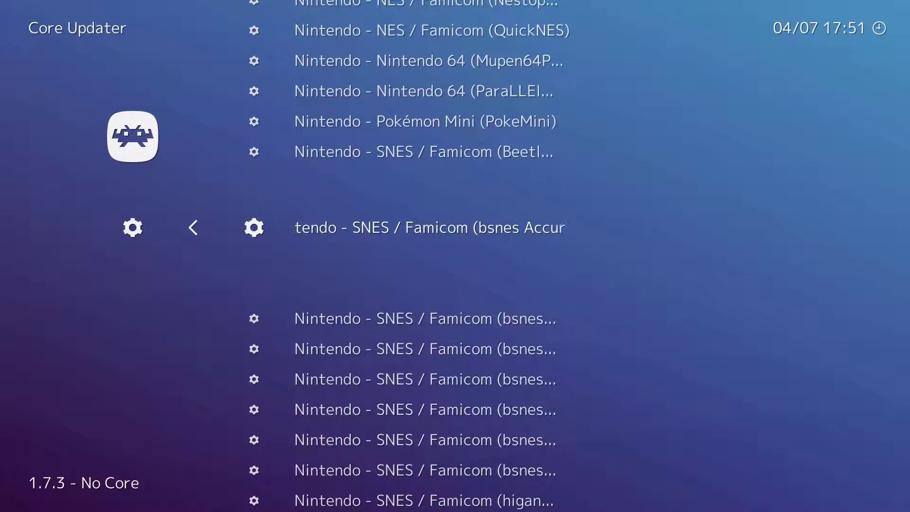
key(Down)
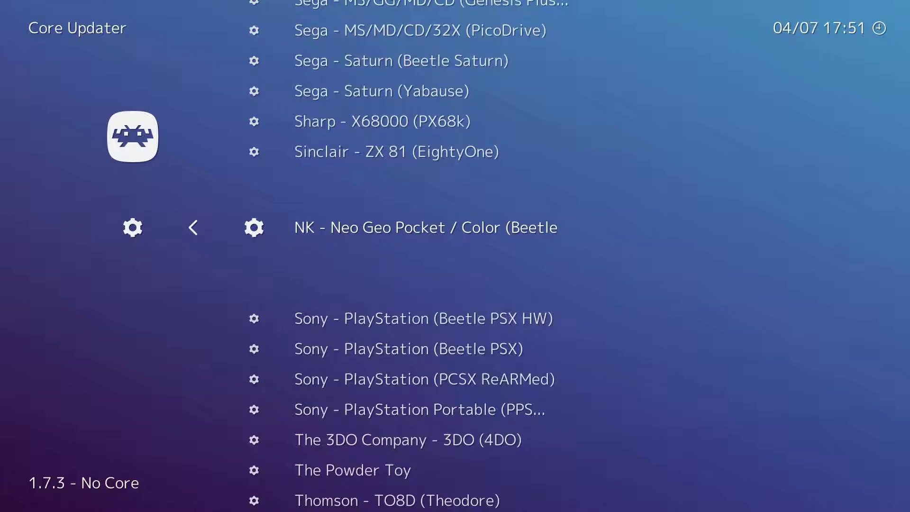
Return to the main menu and open the Load Core list.
key(BackSpace)
key(BackSpace)
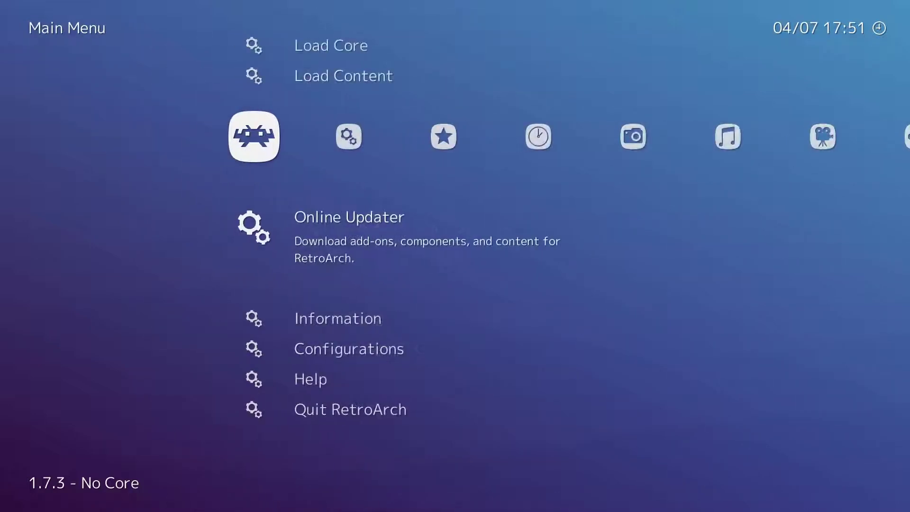
key(Up)
key(Up)
key(Return)
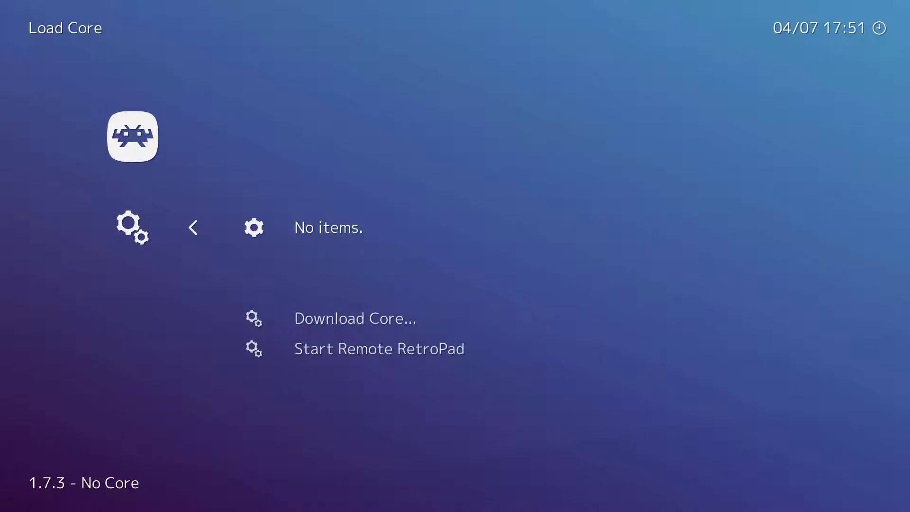
Leave the Load Core list and open the Input settings.
key(BackSpace)
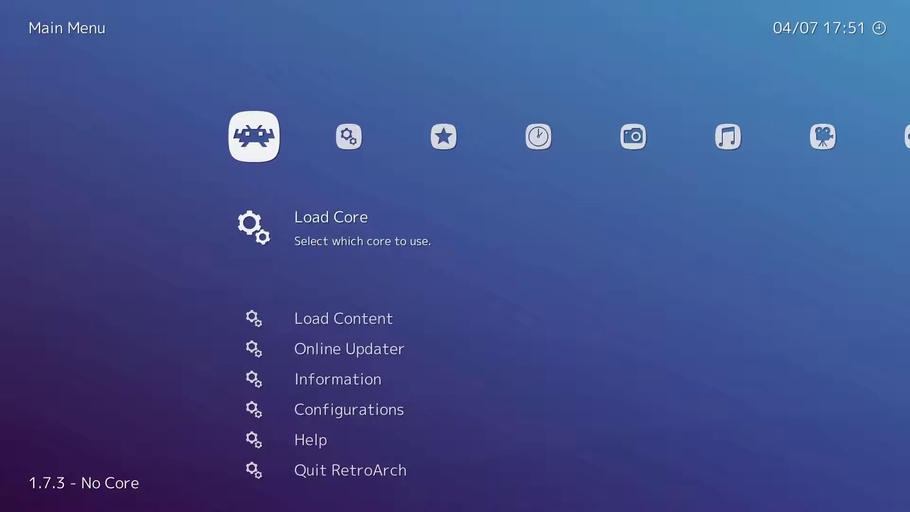
key(Right)
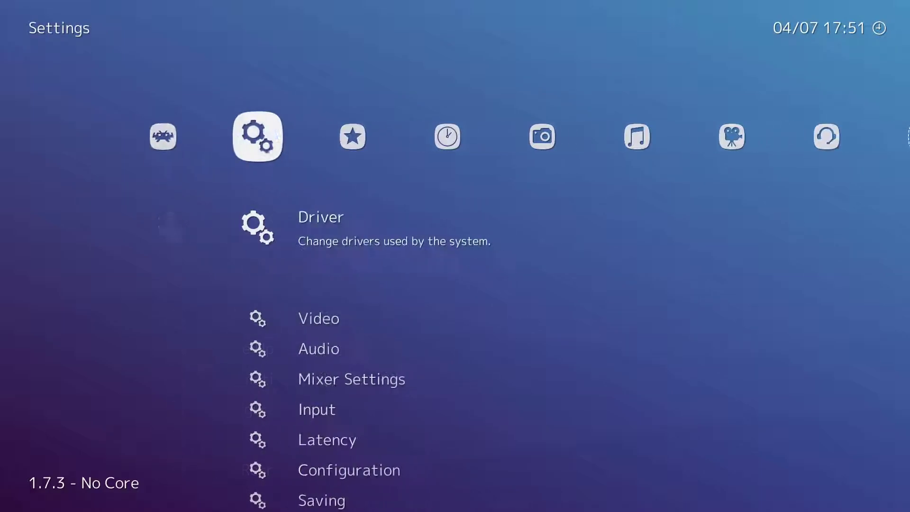
key(Down)
key(Down)
key(Down)
key(Down)
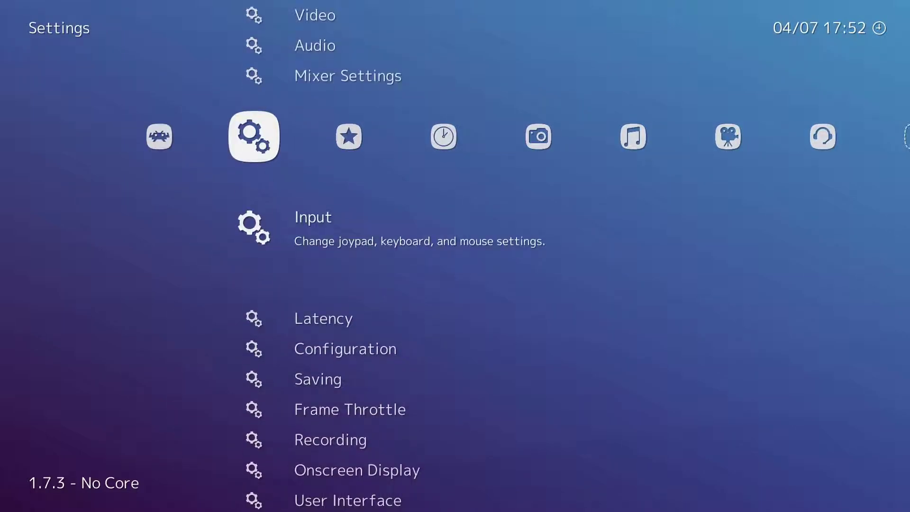
key(Return)
Open the Input User 1 Binds and set the User 1 Device Type to RetroPad w/ Analog.
key(Down)
key(Down)
key(Down)
key(Down)
key(Down)
key(Down)
key(Down)
key(Down)
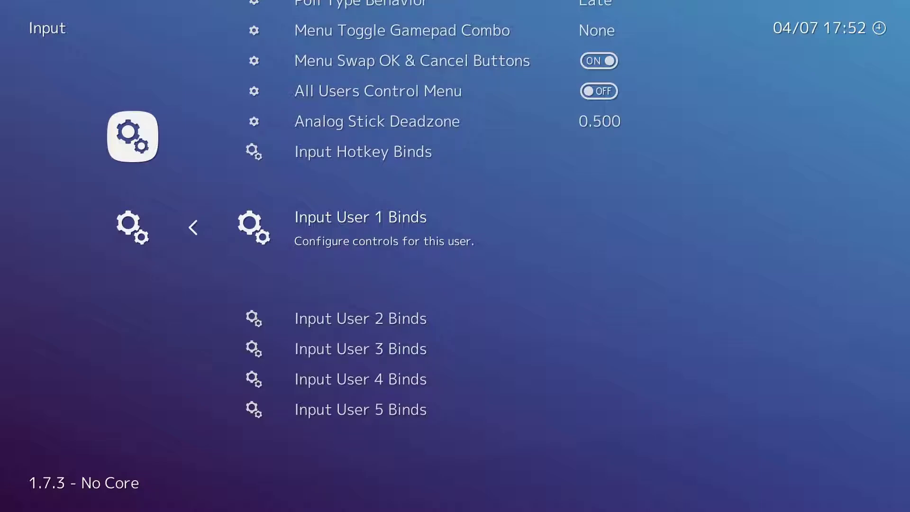
key(Return)
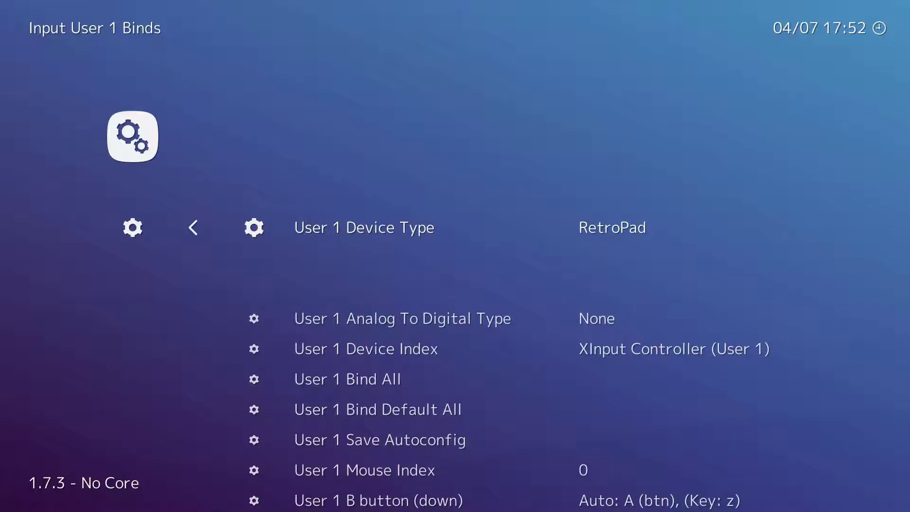
key(Right)
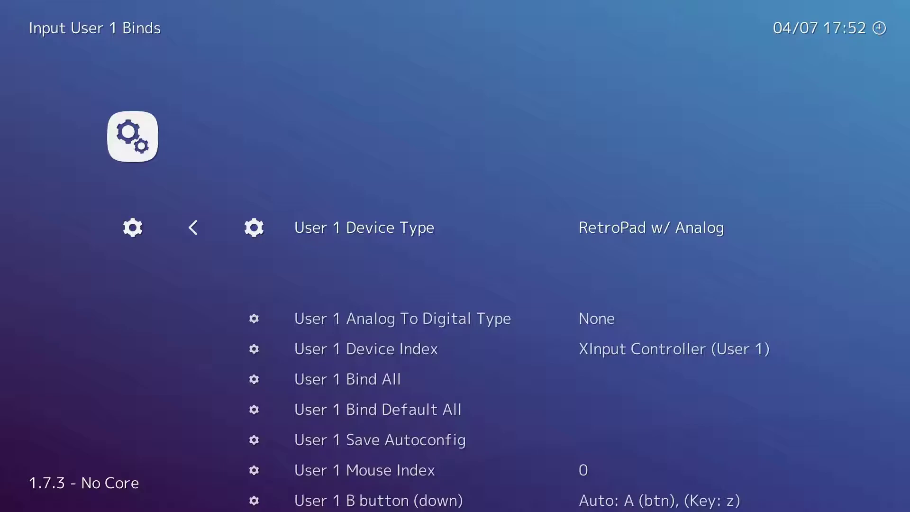
Examine the User 1 bind options, including Device Index, Bind All, Bind Default All and the first button assignments.
key(Down)
key(Down)
key(Down)
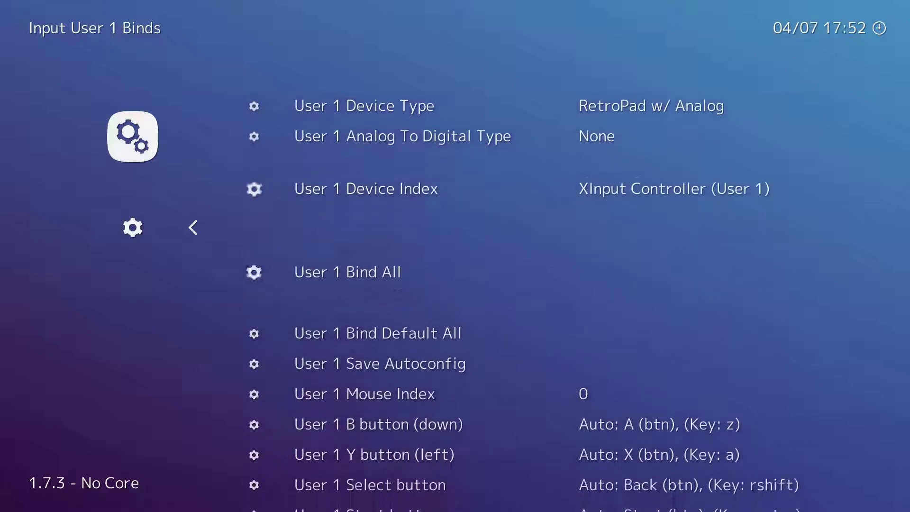
key(Up)
key(Up)
key(Up)
key(Down)
key(Down)
key(Down)
key(Down)
key(Down)
key(Down)
key(Down)
key(Down)
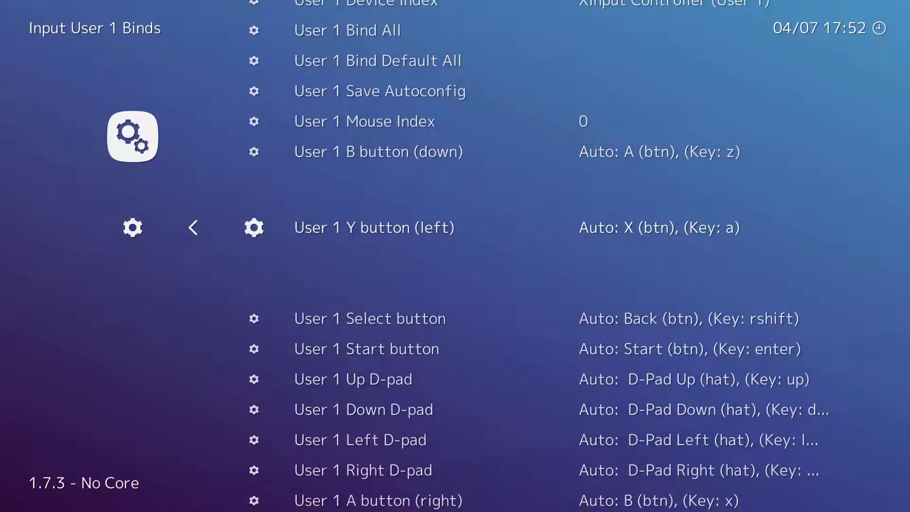
key(Up)
key(Up)
key(Up)
key(Up)
key(Up)
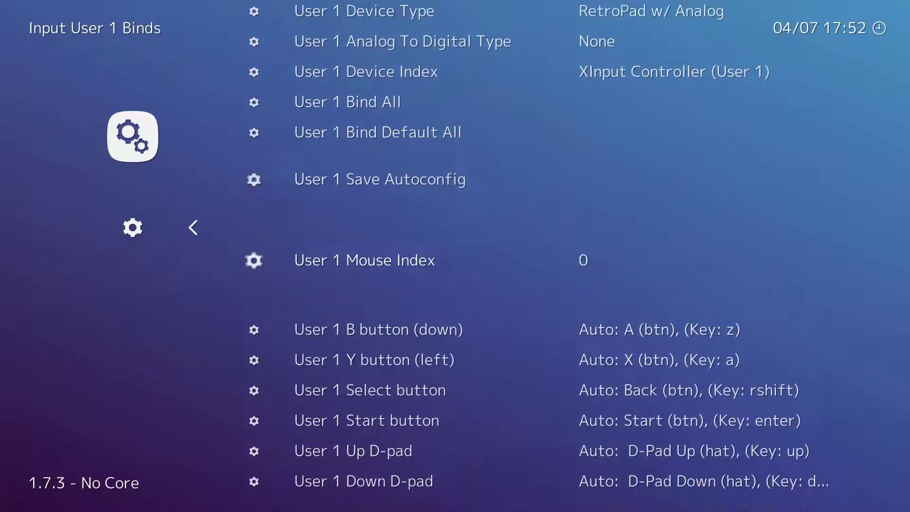
key(Down)
key(Down)
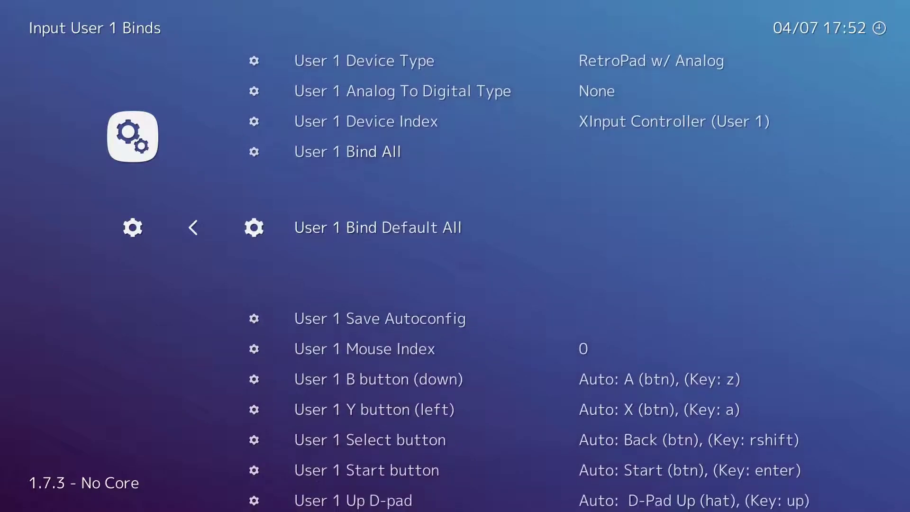
Rebind User 1's B button (down) to gamepad button 0 and the Y button (left) to gamepad button 2.
key(Down)
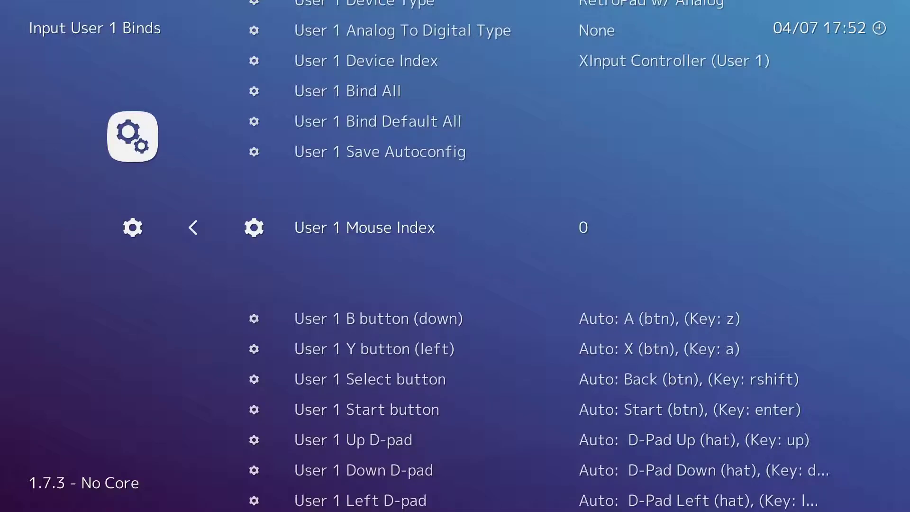
key(Down)
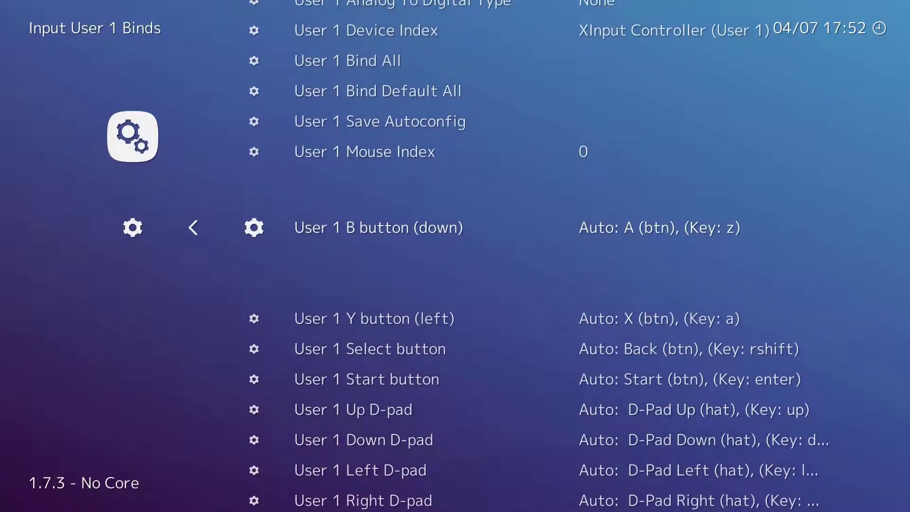
key(Return)
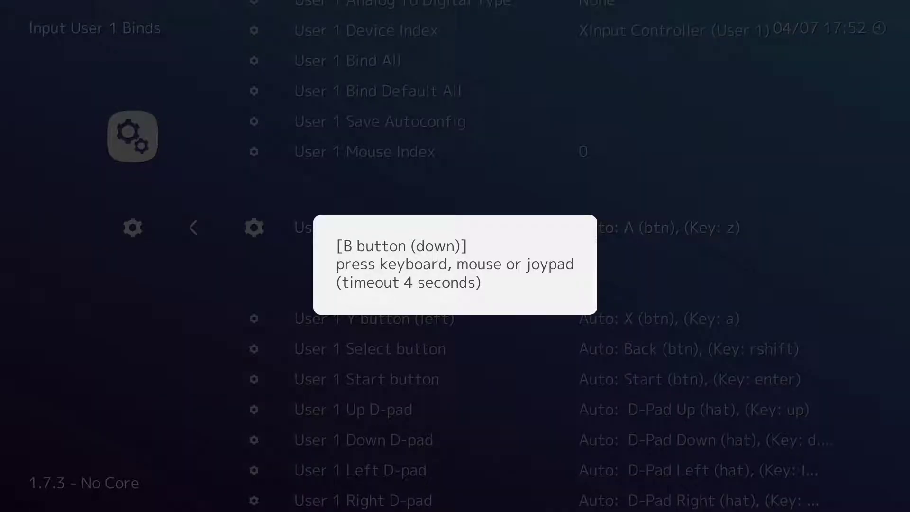
key(z)
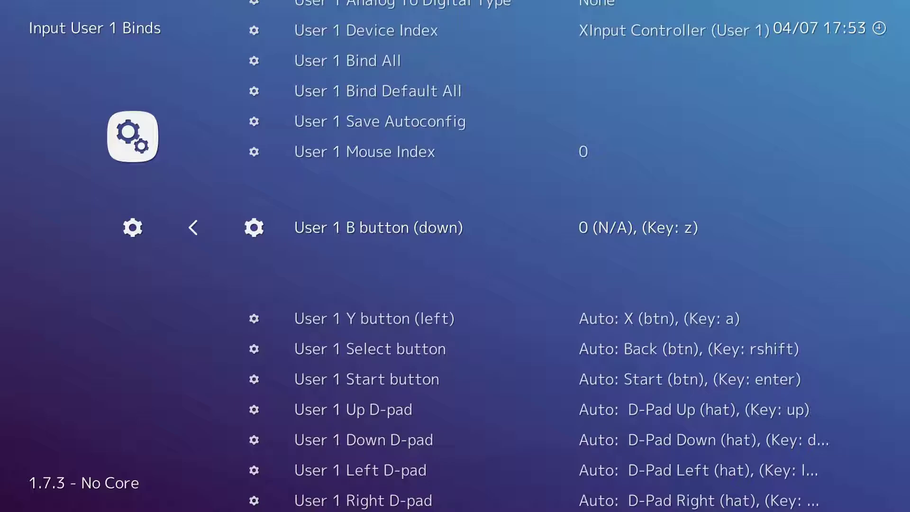
key(Down)
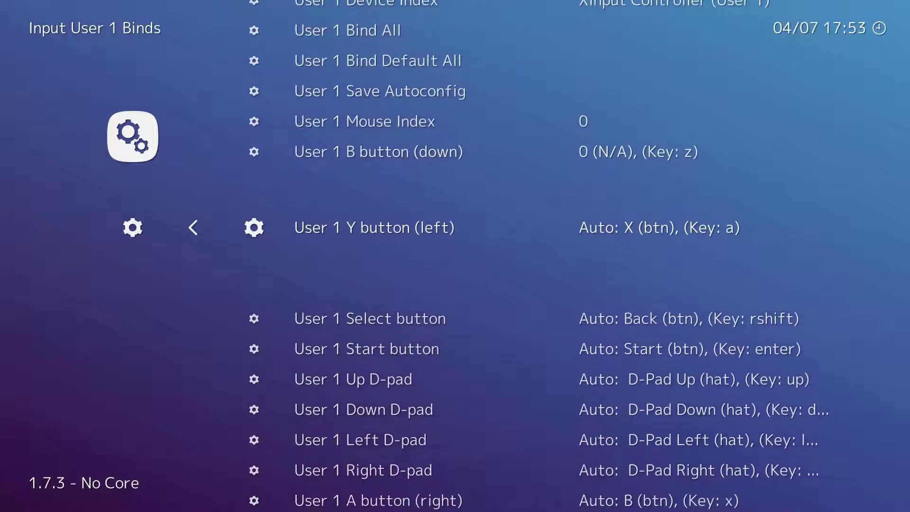
key(Return)
key(a)
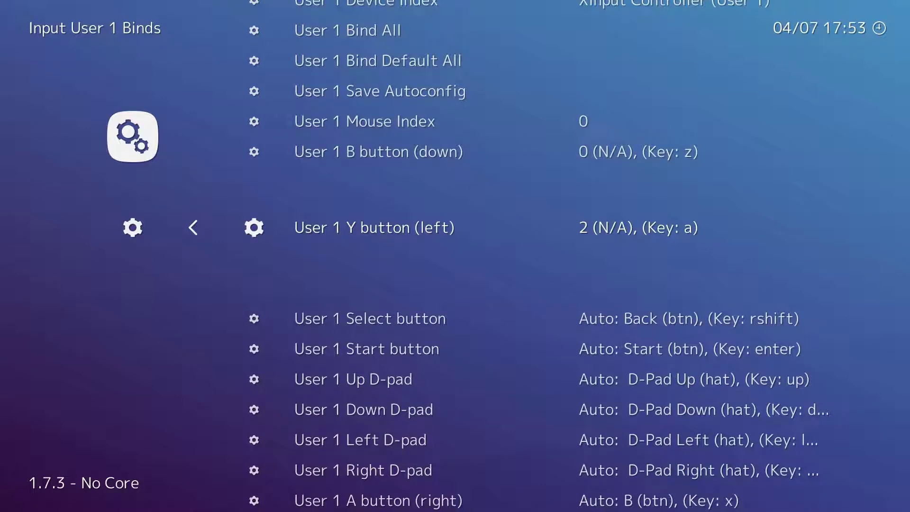
Look through the remaining User 1 button assignments, from the Select button to the R3 button (thumb).
key(Down)
key(Down)
key(Down)
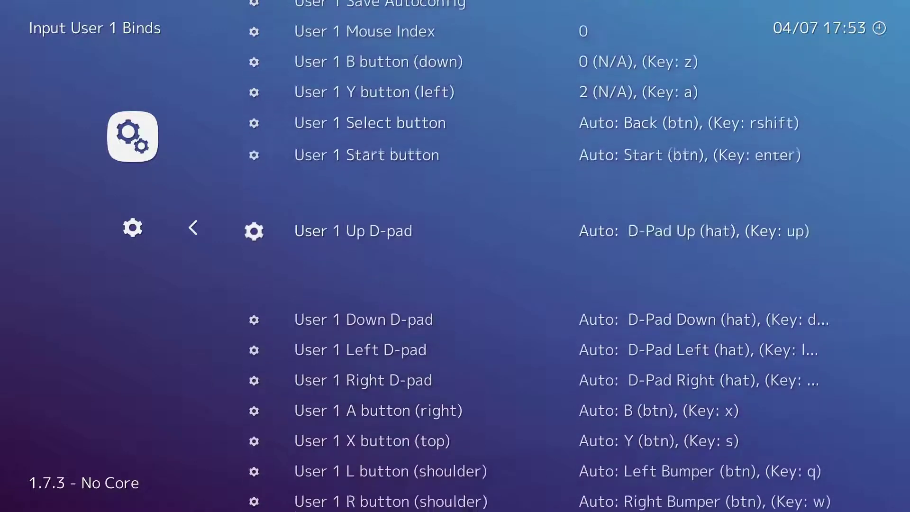
key(Down)
key(Down)
key(Down)
key(Down)
key(Down)
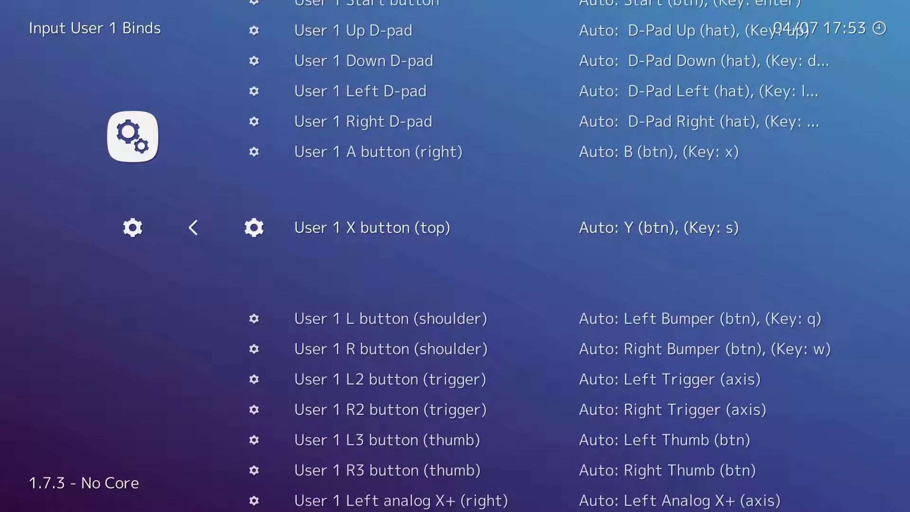
key(Up)
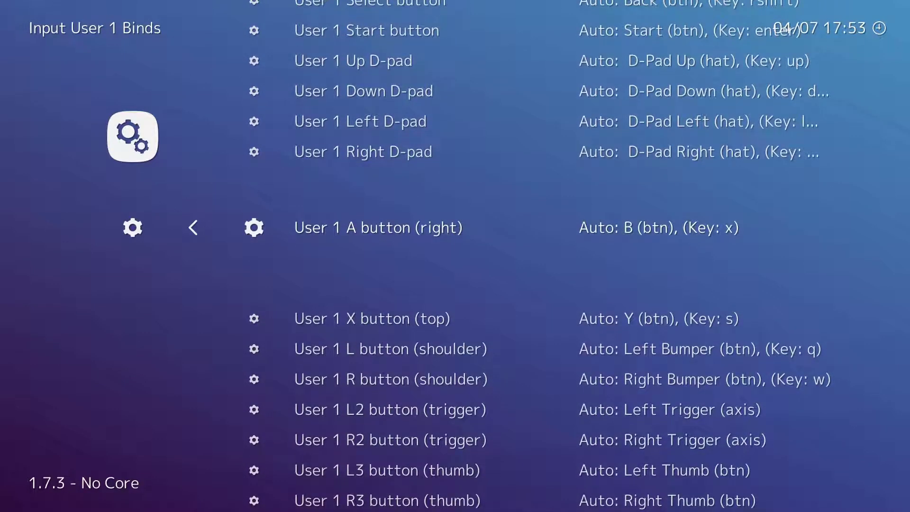
key(Down)
key(Down)
key(Down)
key(Down)
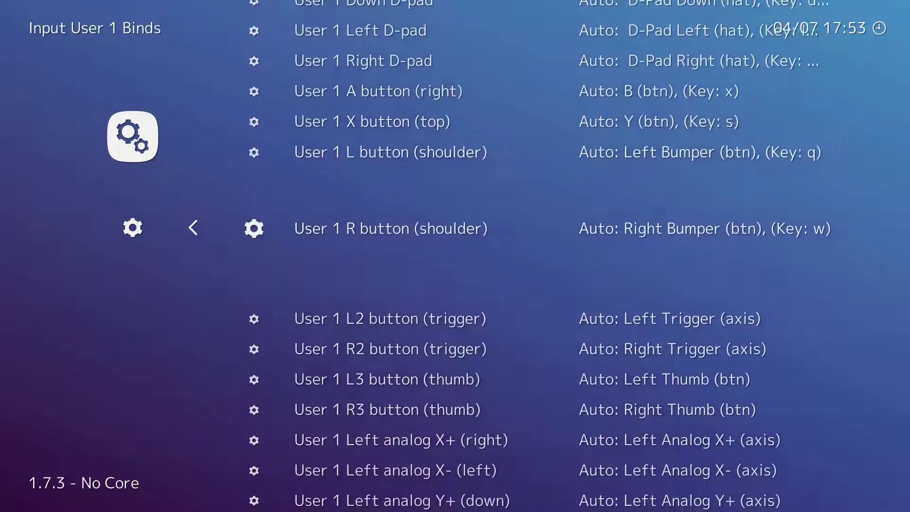
key(Down)
key(Down)
key(Down)
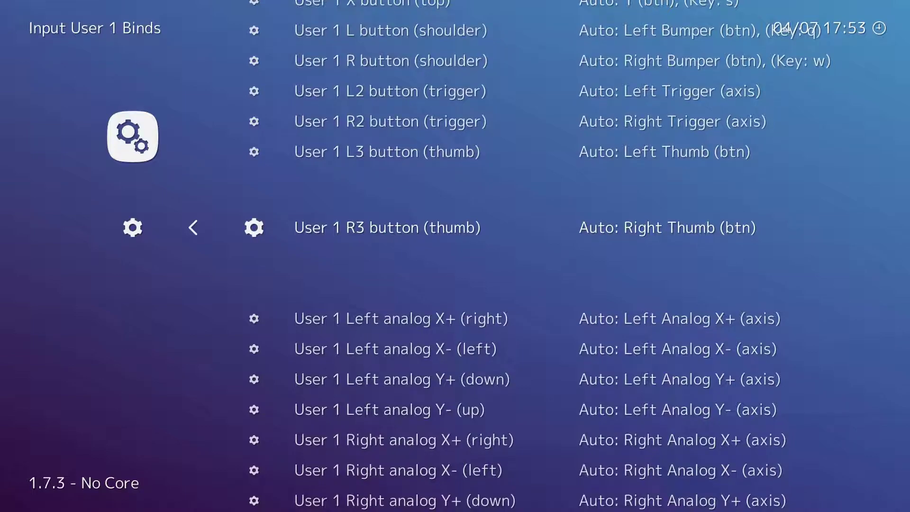
Leave the User 1 binds and open the Input Hotkey Binds.
key(BackSpace)
key(Up)
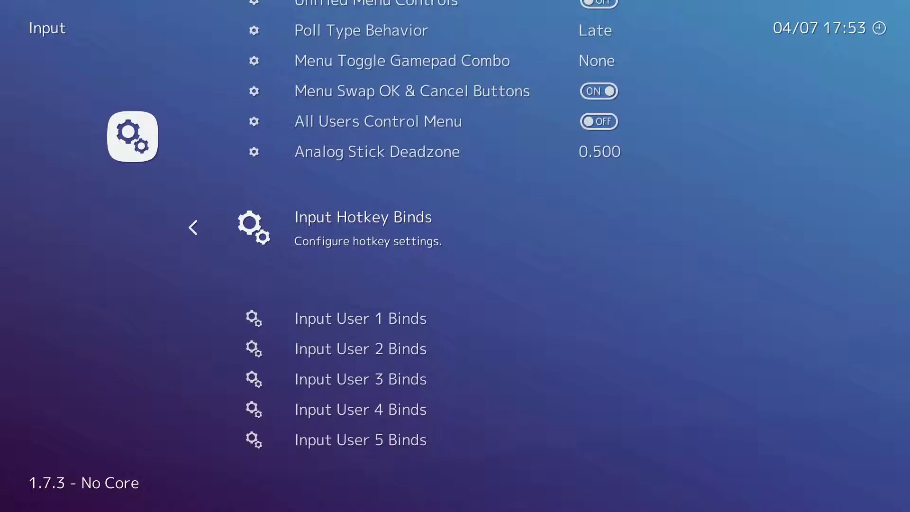
key(Return)
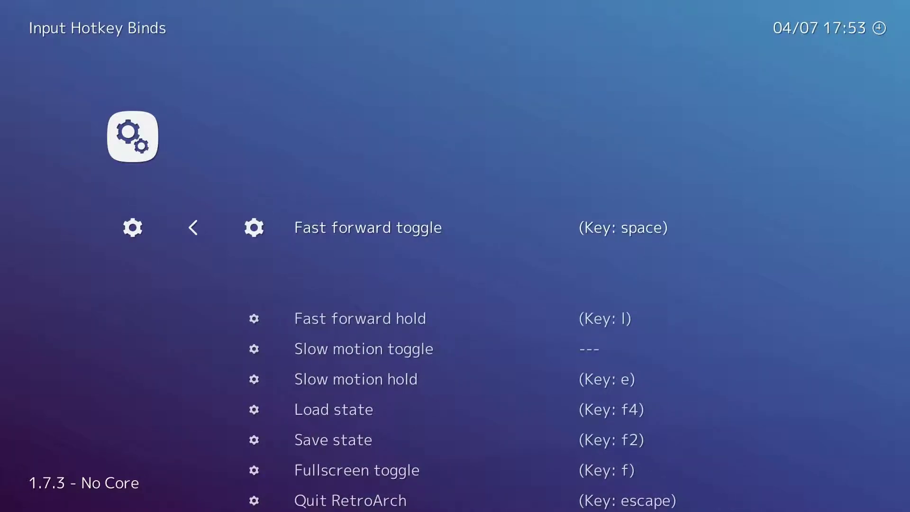
Review the hotkey assignments from Fast forward hold through to Menu toggle at the end of the list.
key(Down)
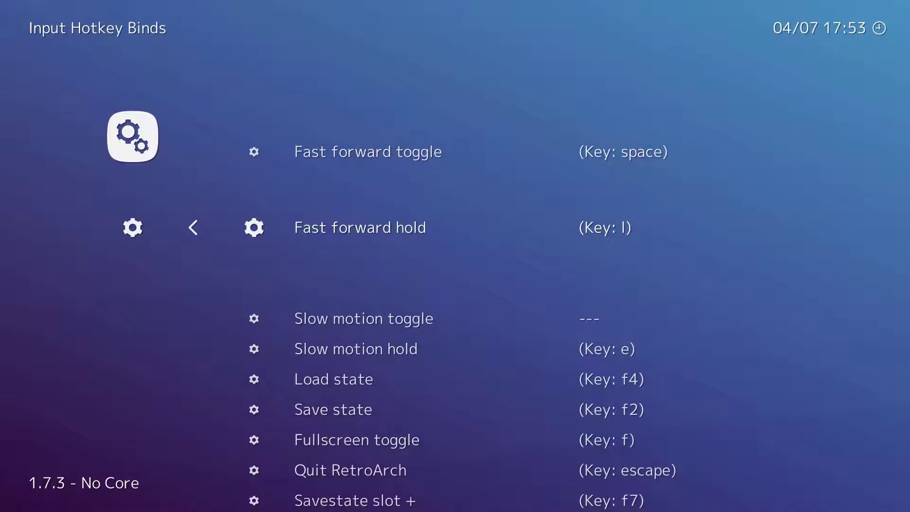
key(Down)
key(Down)
key(Down)
key(Down)
key(Down)
key(Down)
key(Down)
key(Down)
key(Down)
key(Down)
key(Down)
key(Down)
key(Down)
key(Down)
key(Down)
key(Down)
key(Down)
key(Down)
key(Down)
key(Down)
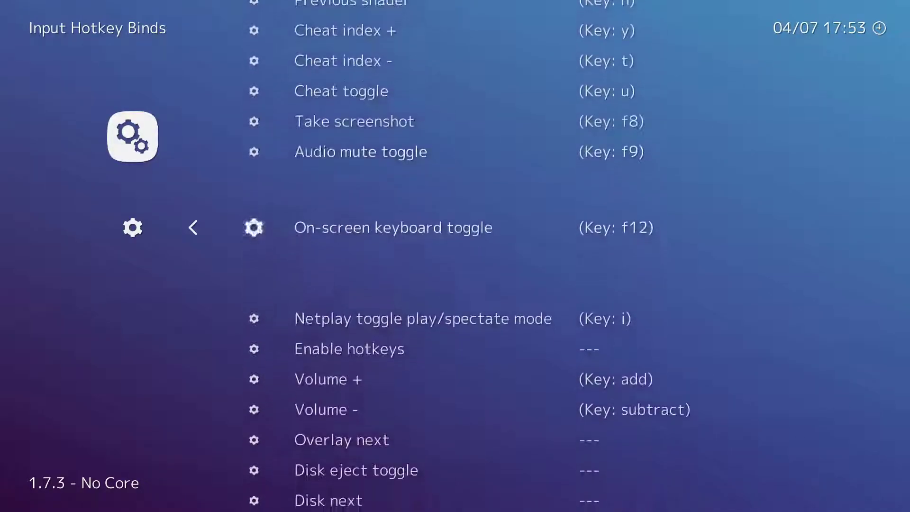
key(Down)
key(Down)
key(Down)
key(Down)
key(Down)
key(Down)
key(Down)
key(Down)
key(Down)
key(Down)
key(Down)
key(Down)
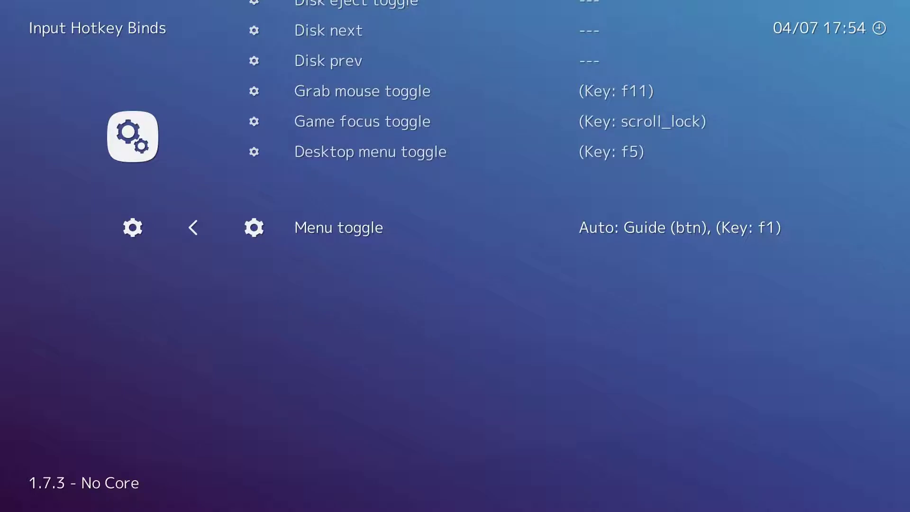
Return from the input settings to the main menu and browse the Load Core list.
key(BackSpace)
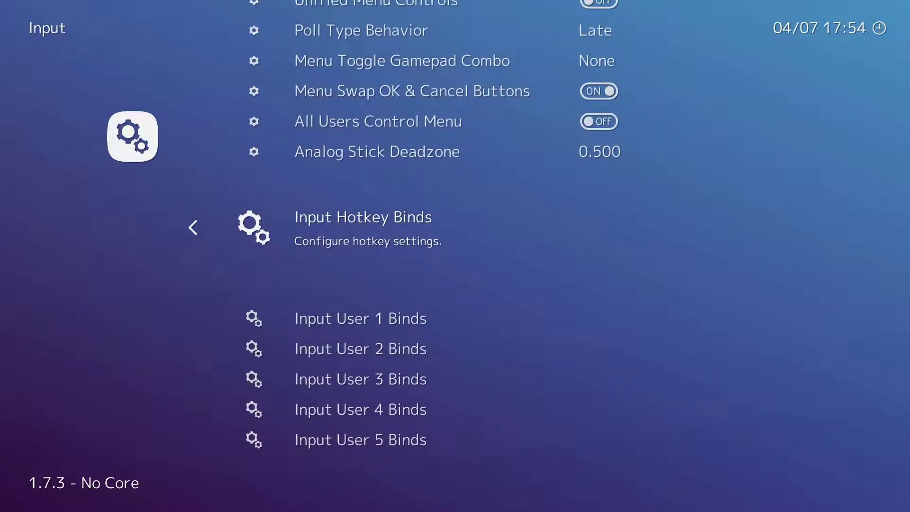
key(BackSpace)
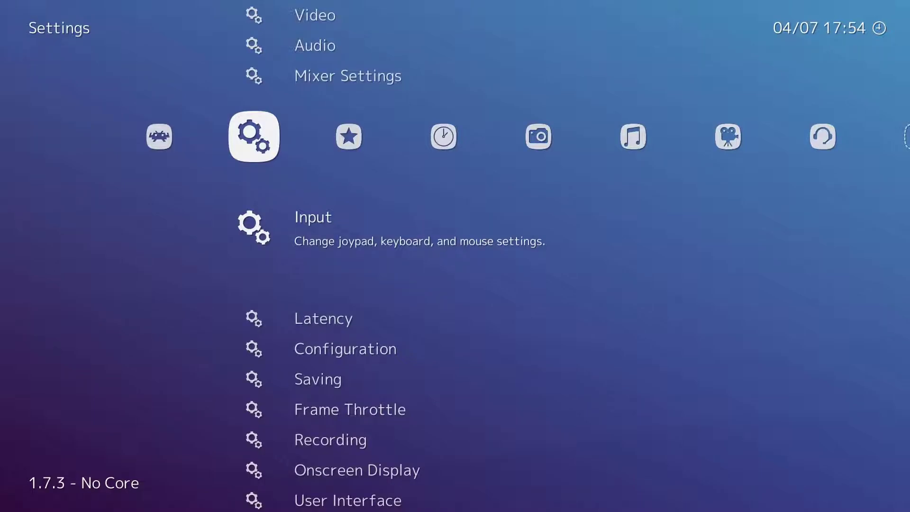
key(Left)
key(Down)
key(Down)
key(Down)
key(Down)
key(Down)
key(Down)
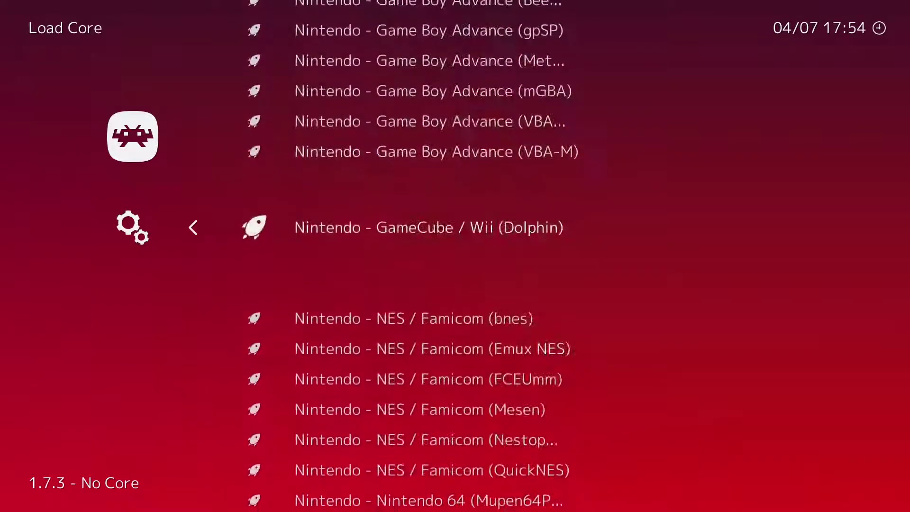
Load the Sega - MS/GG/MD/CD (Genesis Plus GX) core.
key(Down)
key(Down)
key(Down)
key(Down)
key(Down)
key(Down)
key(Down)
key(Down)
key(Down)
key(Down)
key(Down)
key(Down)
key(Down)
key(Down)
key(Down)
key(Down)
key(Down)
key(Down)
key(Down)
key(Down)
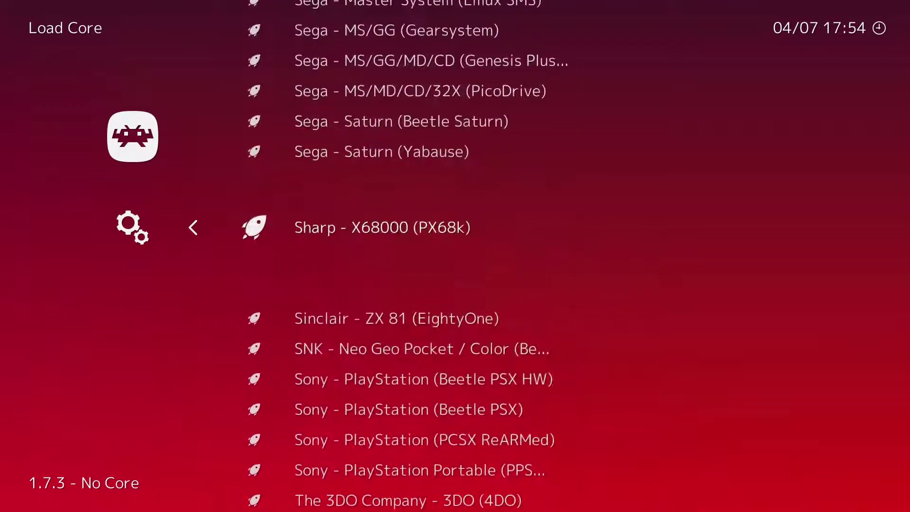
key(Up)
key(Up)
key(Up)
key(Up)
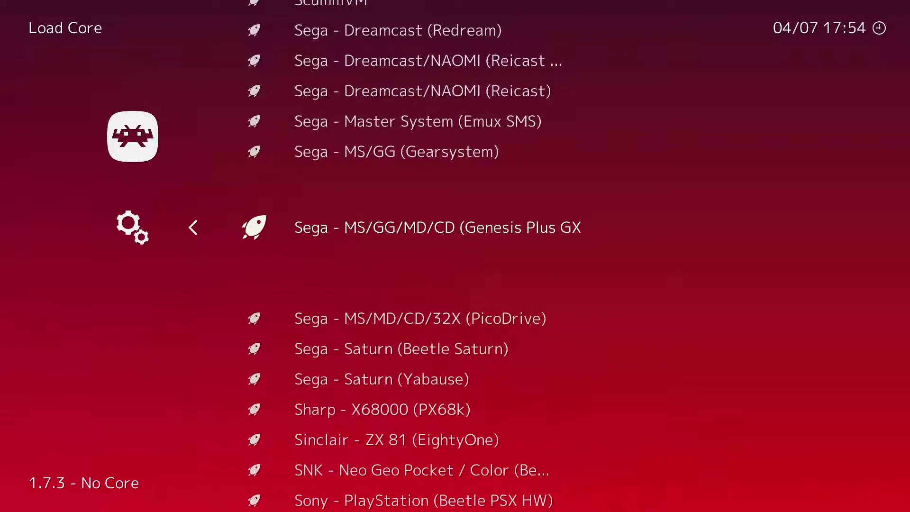
key(Return)
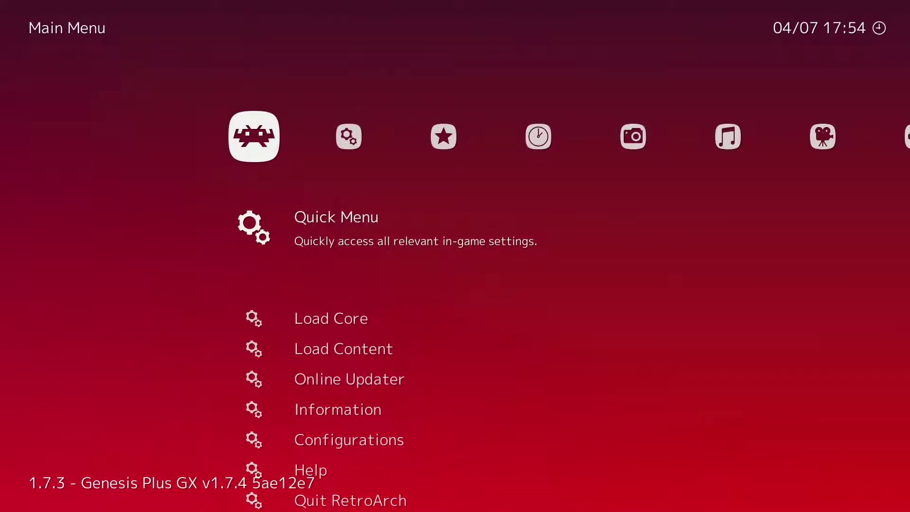
Open Load Content from the main menu to choose which content to start.
key(Down)
key(Down)
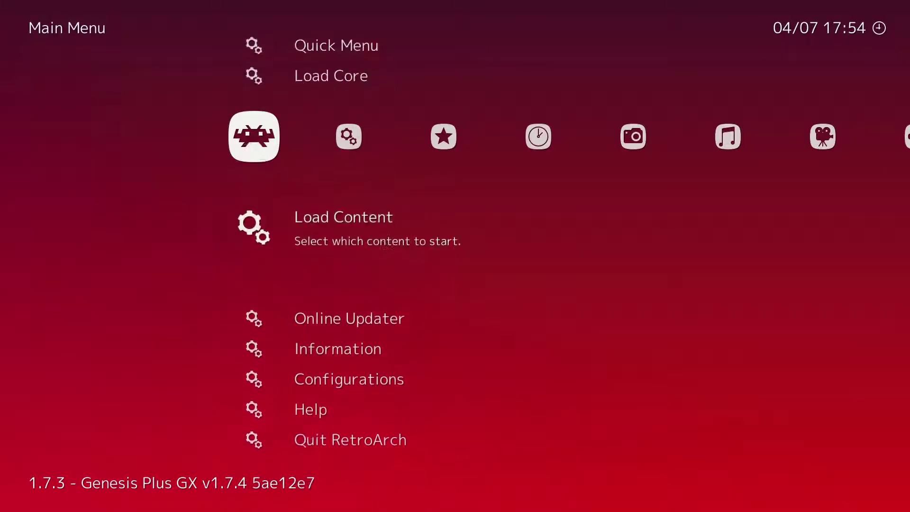
key(Return)
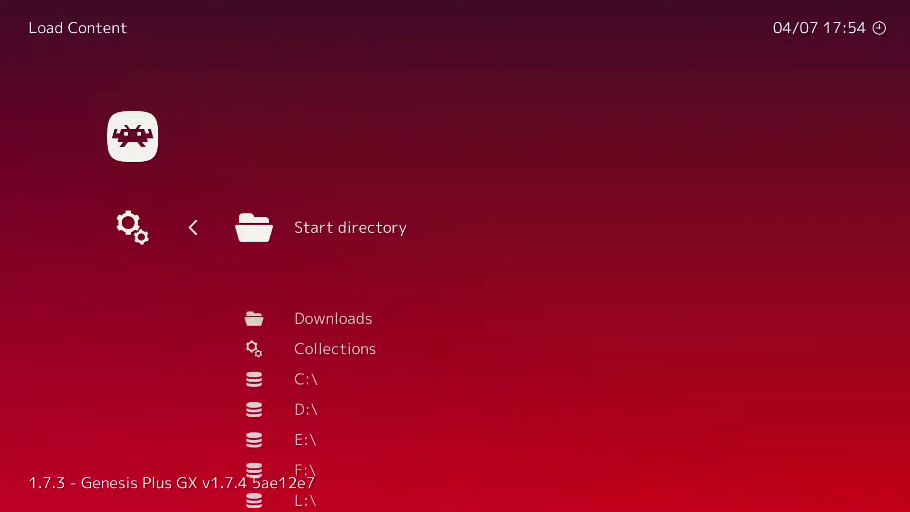
Look through the Load Content locations from Start directory through the available drives.
key(Down)
key(Down)
key(Down)
key(Down)
key(Down)
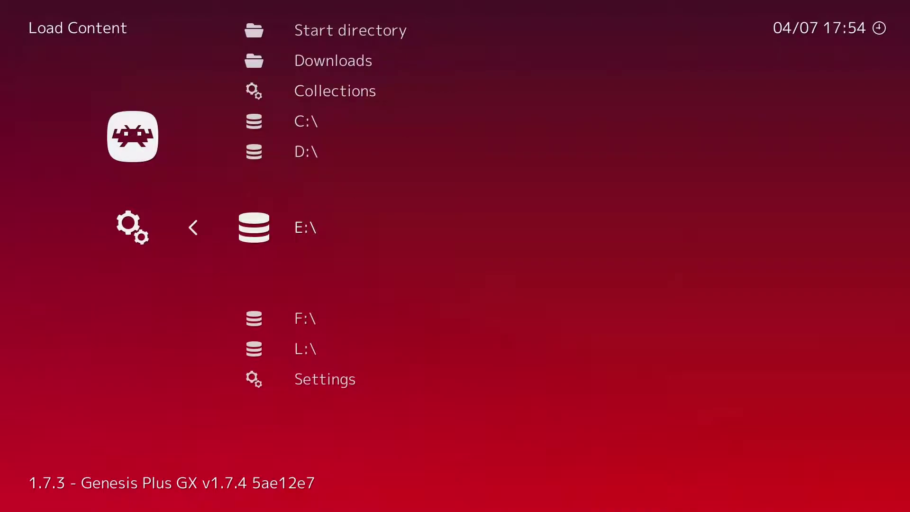
key(Up)
key(Up)
key(Up)
key(Up)
key(Up)
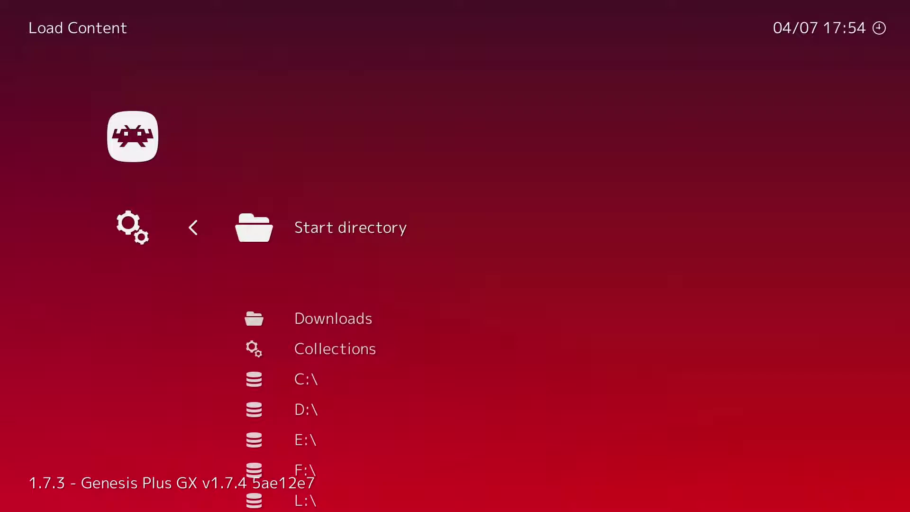
Open the L:\ drive as the location to load content from.
key(Down)
key(Down)
key(Down)
key(Down)
key(Down)
key(Down)
key(Down)
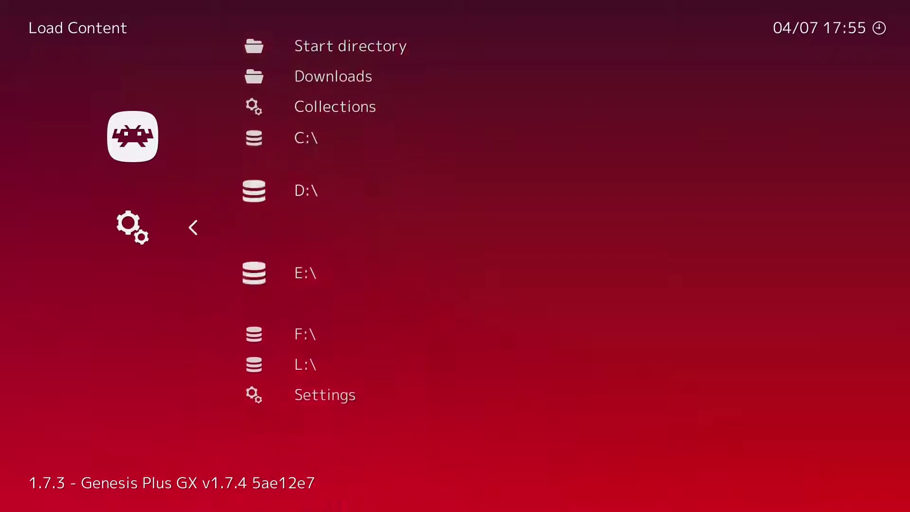
key(Return)
Open the ARC__Emulation folder on the L:\ drive and enter its ROMs subfolder.
key(Down)
key(Down)
key(Down)
key(Down)
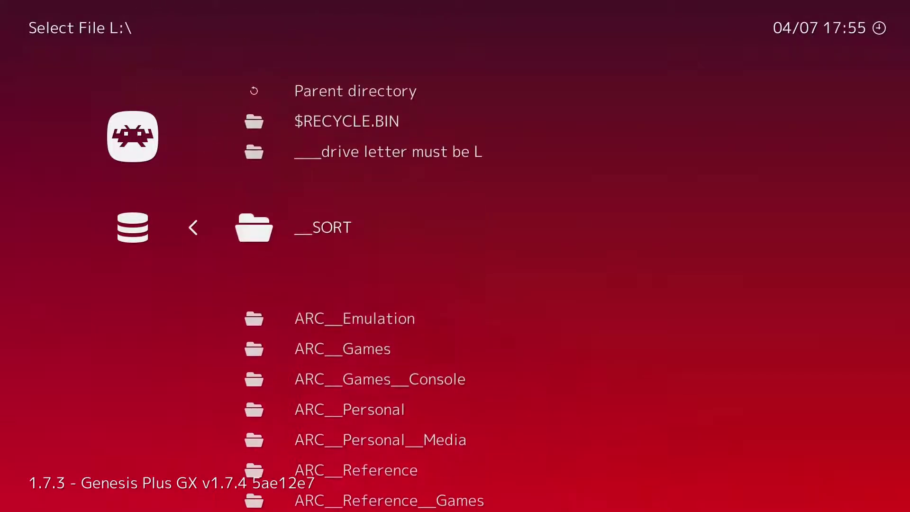
key(Return)
key(Down)
key(Down)
key(Down)
key(Down)
key(Return)
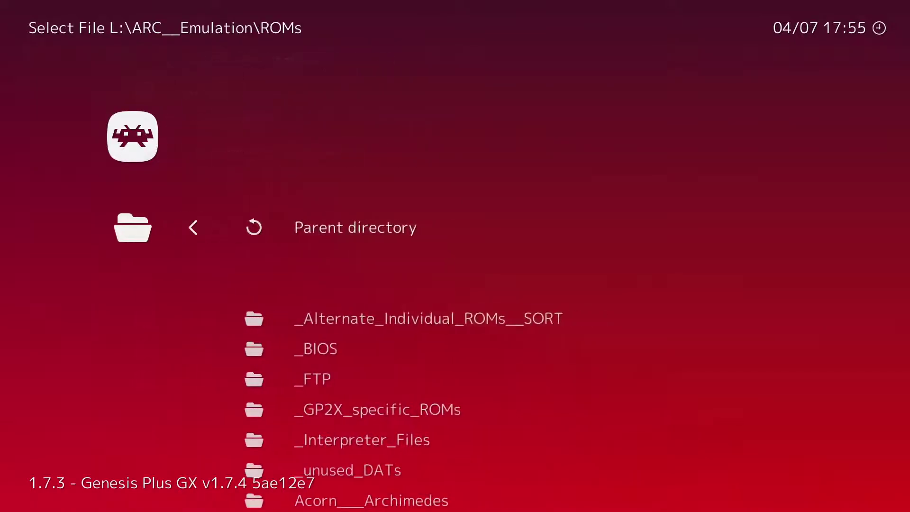
Find the Sega__Mega_Drive__Genesis folder among the systems and open its ROMs subfolder.
key(Down)
key(Down)
key(Down)
key(Down)
key(Down)
key(Down)
key(Down)
key(Down)
key(Down)
key(Down)
key(Down)
key(Down)
key(Down)
key(Down)
key(Down)
key(Down)
key(Down)
key(Down)
key(Down)
key(Down)
key(Down)
key(Down)
key(Down)
key(Down)
key(Down)
key(Down)
key(Down)
key(Down)
key(Down)
key(Down)
key(Down)
key(Down)
key(Down)
key(Down)
key(Down)
key(Down)
key(Down)
key(Down)
key(Down)
key(Down)
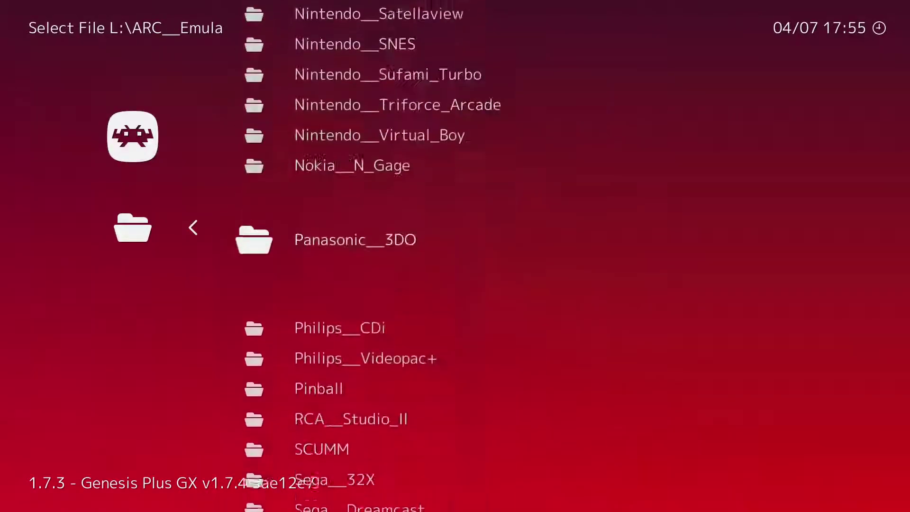
key(Down)
key(Down)
key(Down)
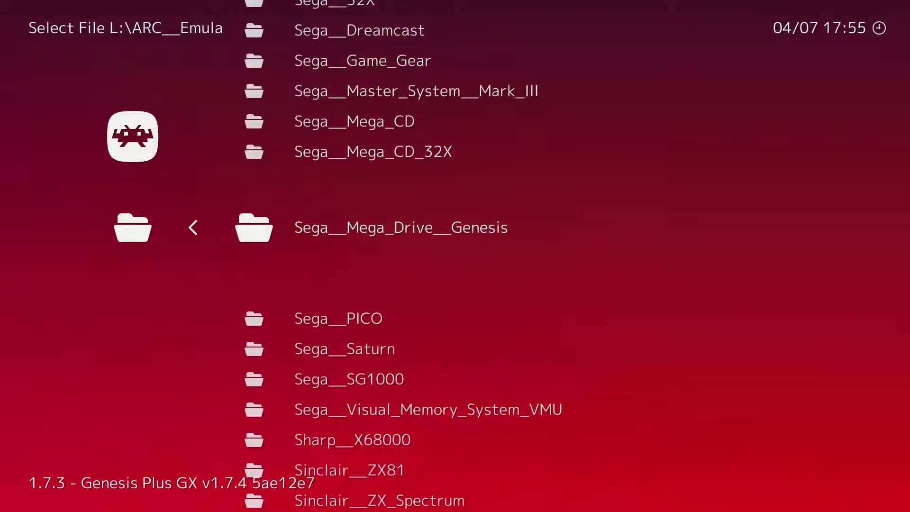
key(Return)
key(Down)
key(Down)
key(Down)
key(Down)
key(Return)
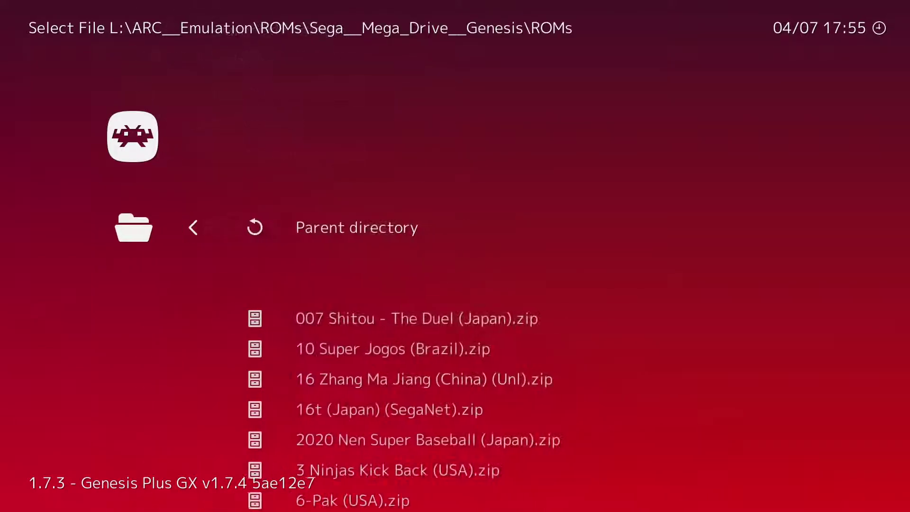
Find Sonic The Hedgehog (USA, Europe).zip in the ROM list and start it with the Load Archive option.
key(Down)
key(Down)
key(Down)
key(Down)
key(Down)
key(Down)
key(Down)
key(Down)
key(Down)
key(Down)
key(Down)
key(Down)
key(Down)
key(Down)
key(Down)
key(Down)
key(Down)
key(Down)
key(Down)
key(Down)
key(Down)
key(Down)
key(Down)
key(Down)
key(Down)
key(Down)
key(Down)
key(Down)
key(Down)
key(Down)
key(Down)
key(Down)
key(Down)
key(Down)
key(Down)
key(Down)
key(Down)
key(Down)
key(Down)
key(Down)
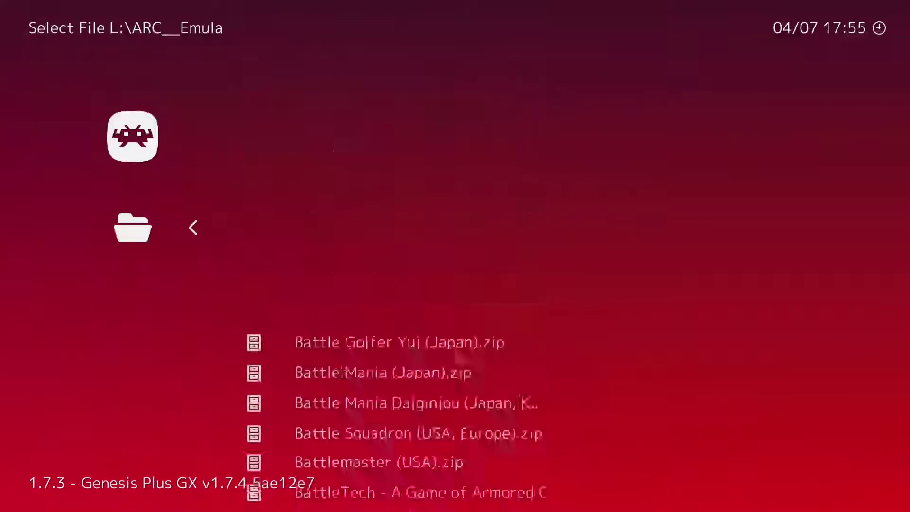
key(Return)
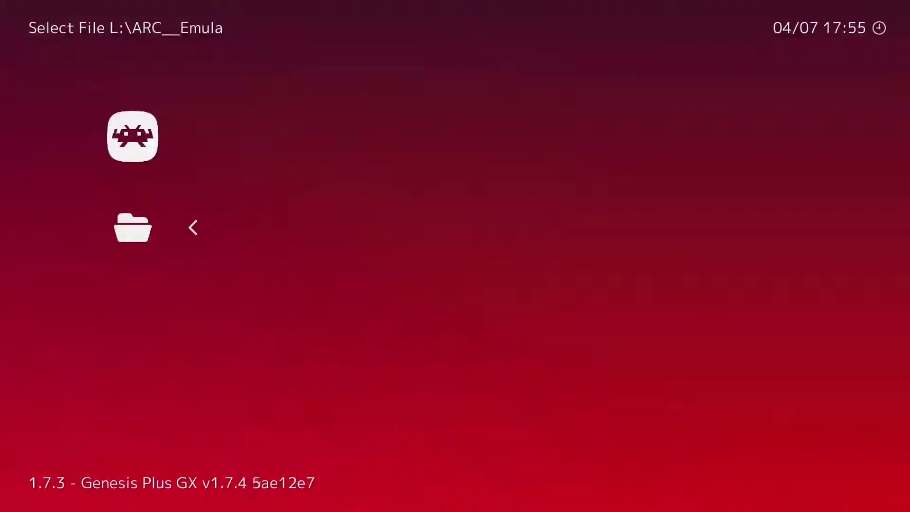
key(Return)
key(Down)
key(Down)
key(Down)
key(Down)
key(Down)
key(Down)
key(Down)
key(Down)
key(Down)
key(Down)
key(Down)
key(Down)
key(Down)
key(Down)
key(Down)
key(Down)
key(Down)
key(Down)
key(Down)
key(Down)
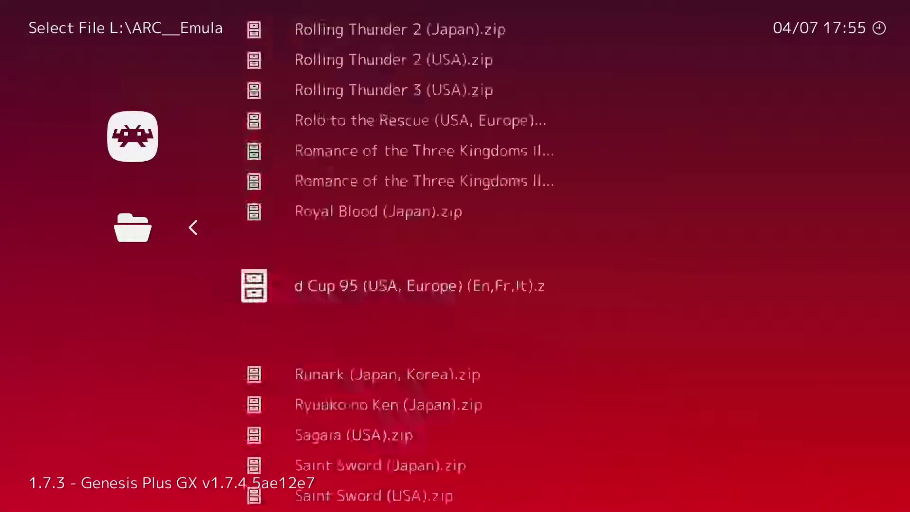
key(Down)
key(Down)
key(Down)
key(Down)
key(Down)
key(Down)
key(Down)
key(Down)
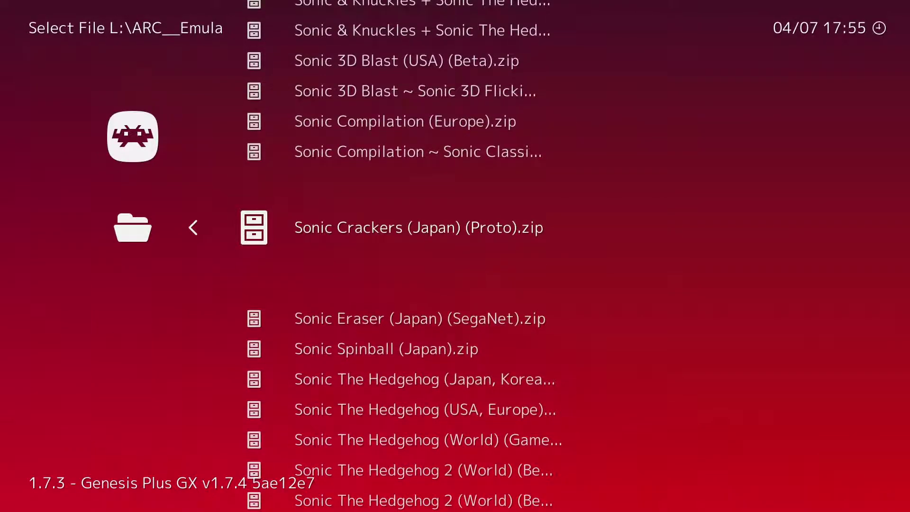
key(Down)
key(Down)
key(Down)
key(Down)
key(Return)
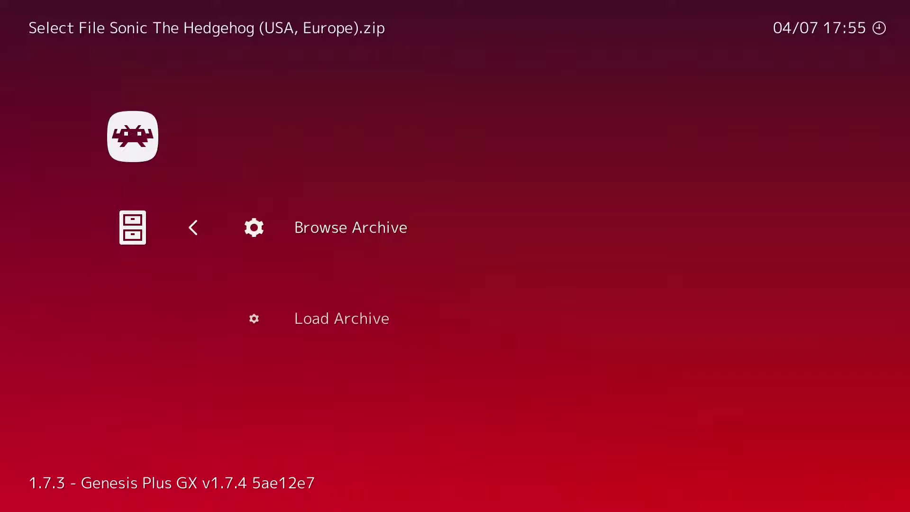
key(Down)
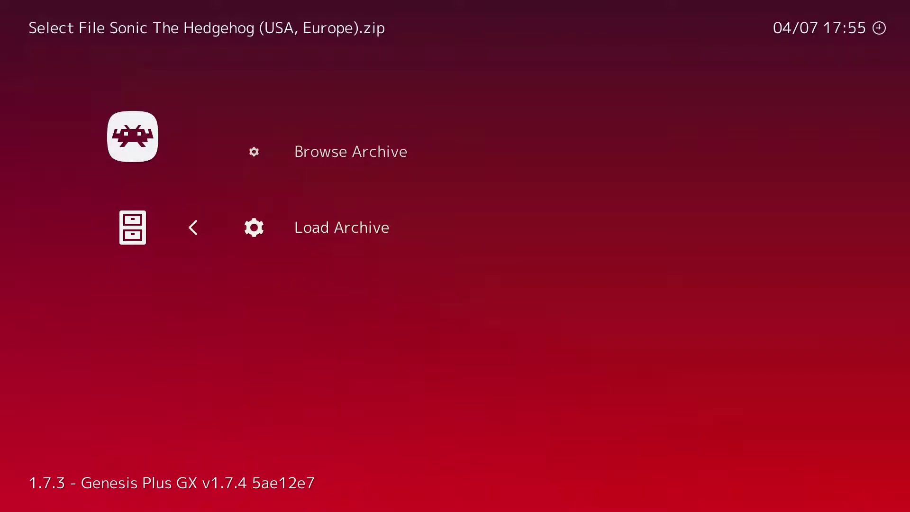
key(Return)
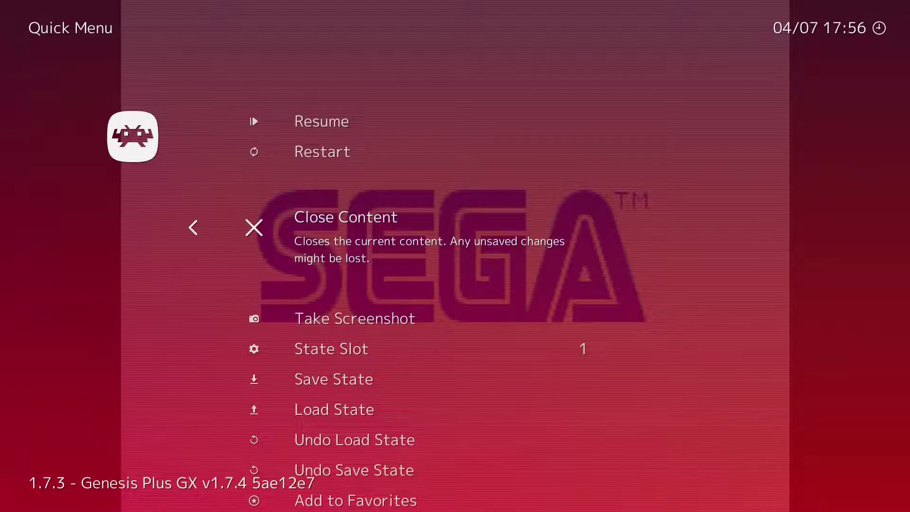
Open the Shaders settings for the running Sonic The Hedgehog game.
key(Down)
key(Down)
key(Down)
key(Down)
key(Down)
key(Down)
key(Down)
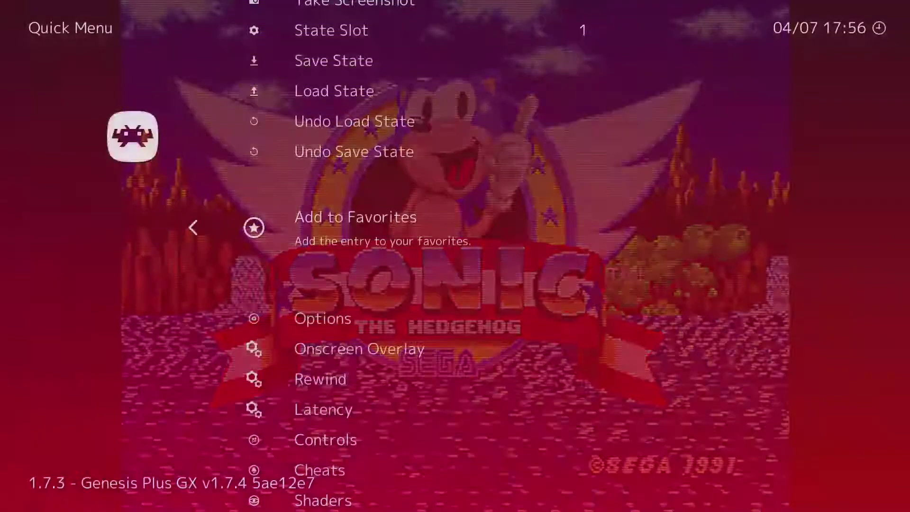
key(Down)
key(Down)
key(Down)
key(Down)
key(Down)
key(Down)
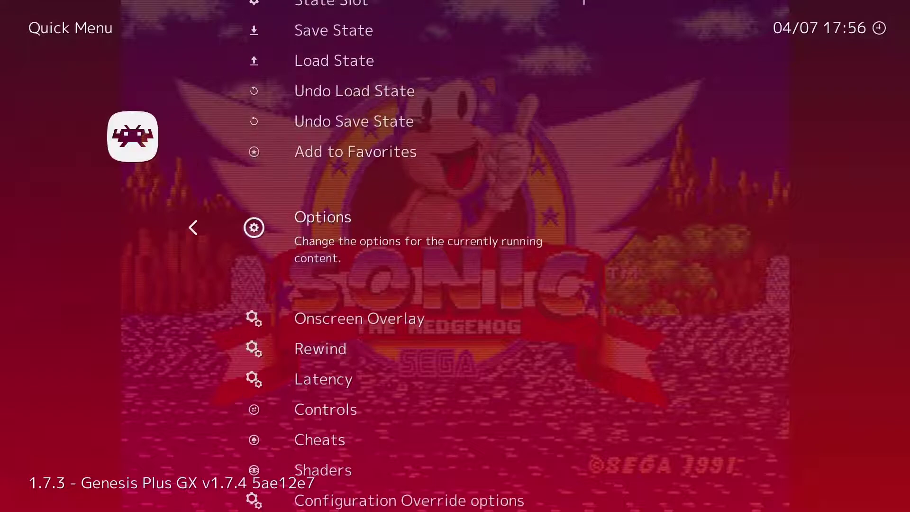
key(Down)
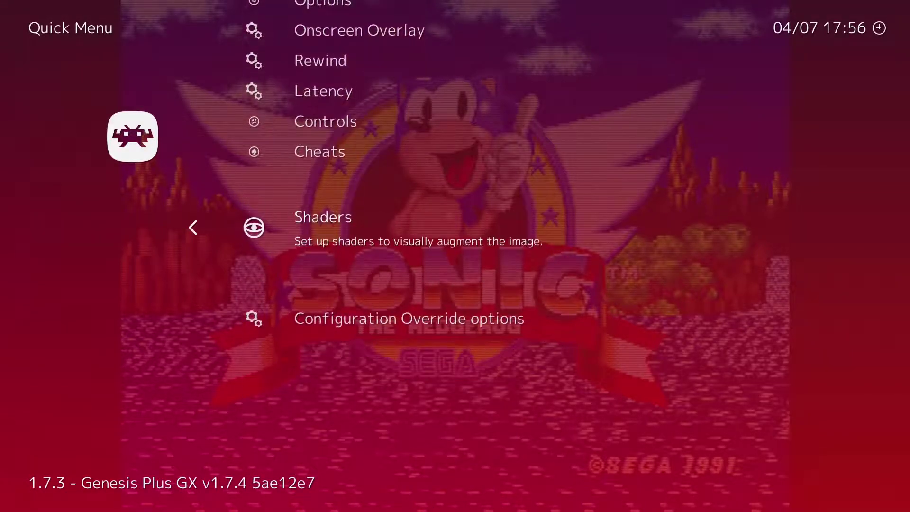
key(Return)
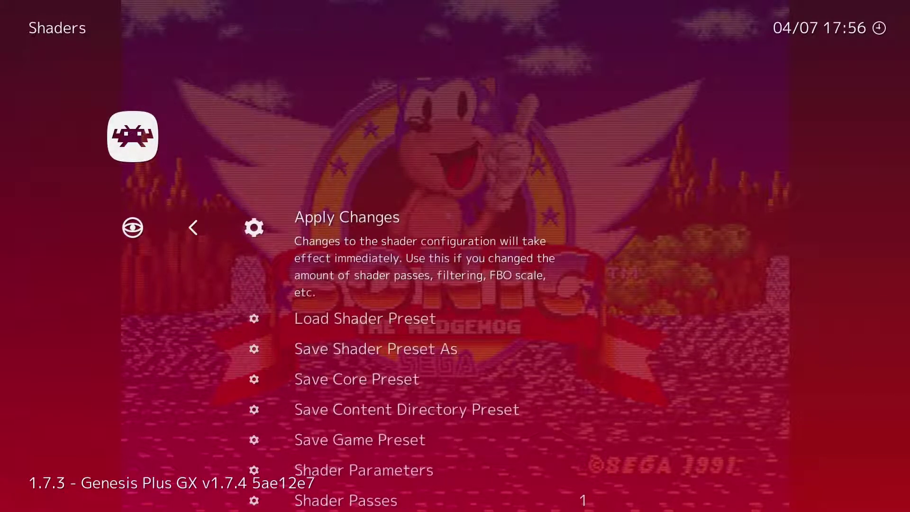
Browse for a shader preset to load and enter the shaders_glsl folder.
key(Down)
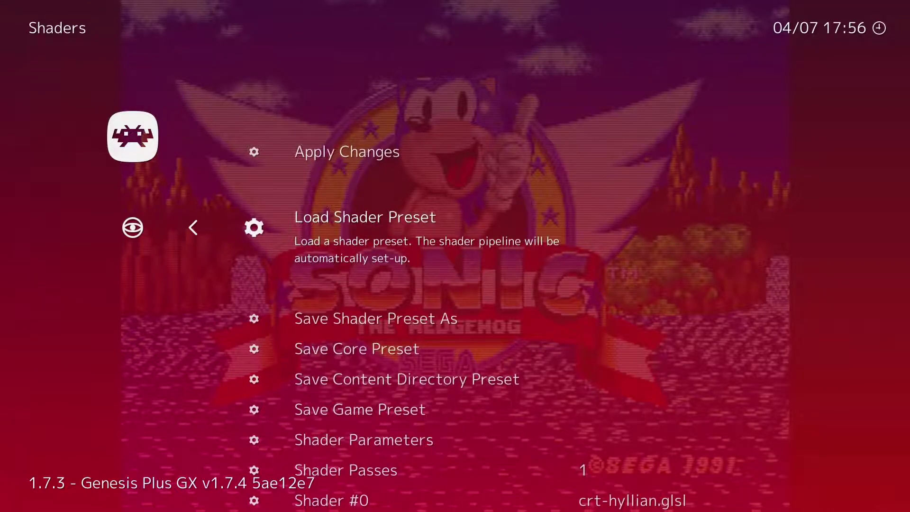
key(Return)
key(Down)
key(Down)
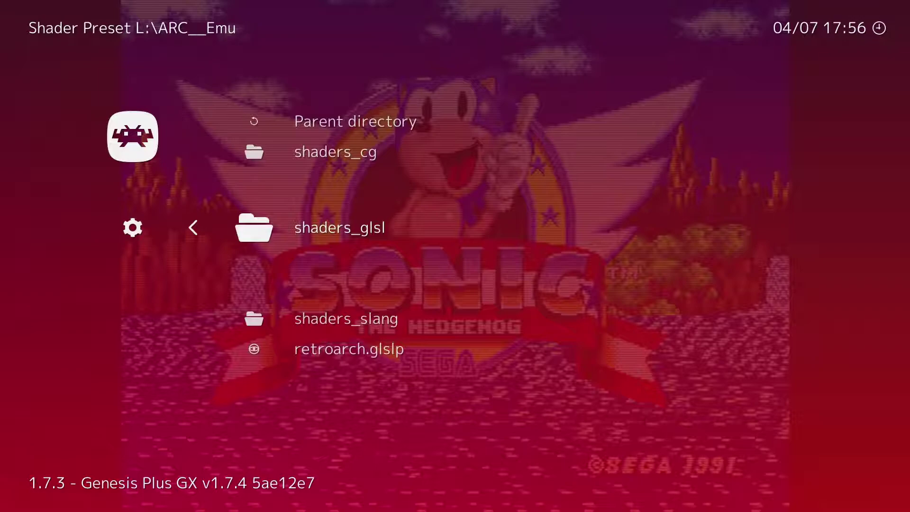
key(Return)
Find the crt folder among the GLSL shader categories and open it.
key(Down)
key(Down)
key(Down)
key(Down)
key(Down)
key(Down)
key(Down)
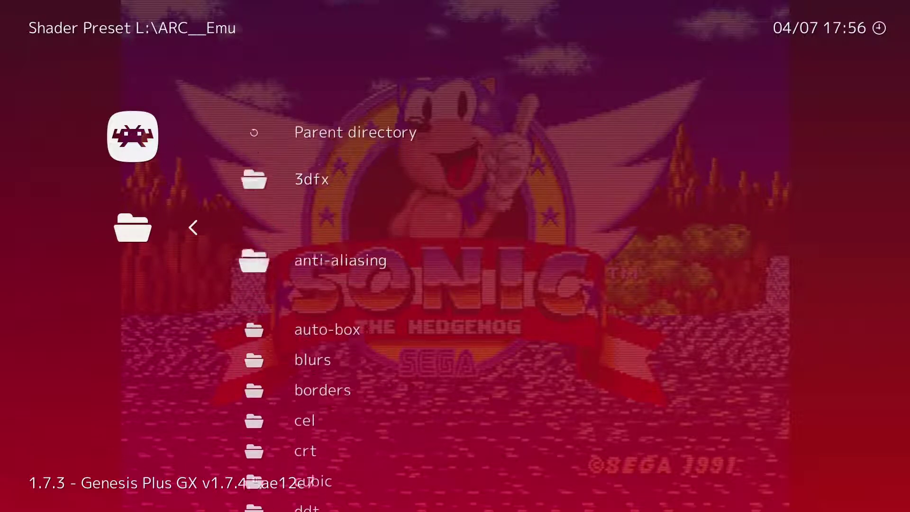
key(Return)
Look through the CRT presets as far as crt-hyllian.glslp and return to the Shaders settings without loading one.
key(Down)
key(Down)
key(Down)
key(Down)
key(Down)
key(Down)
key(Down)
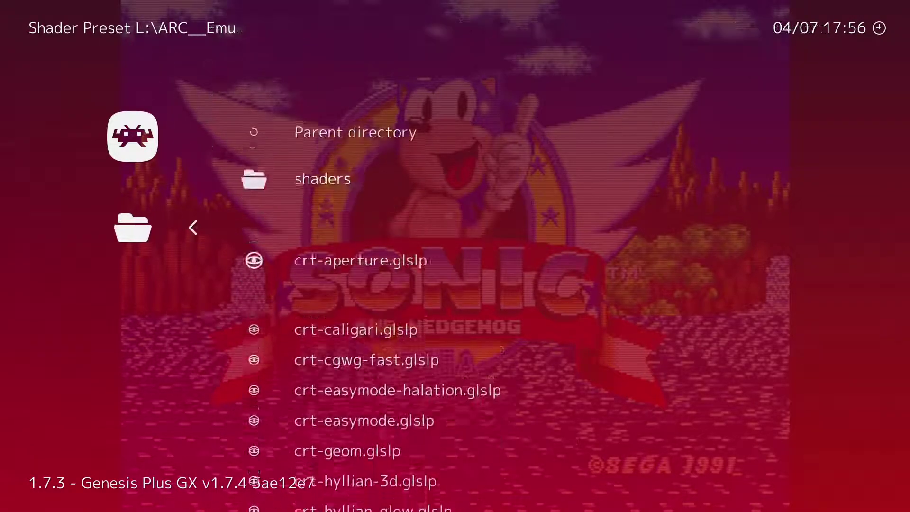
key(Down)
key(Down)
key(Down)
key(Down)
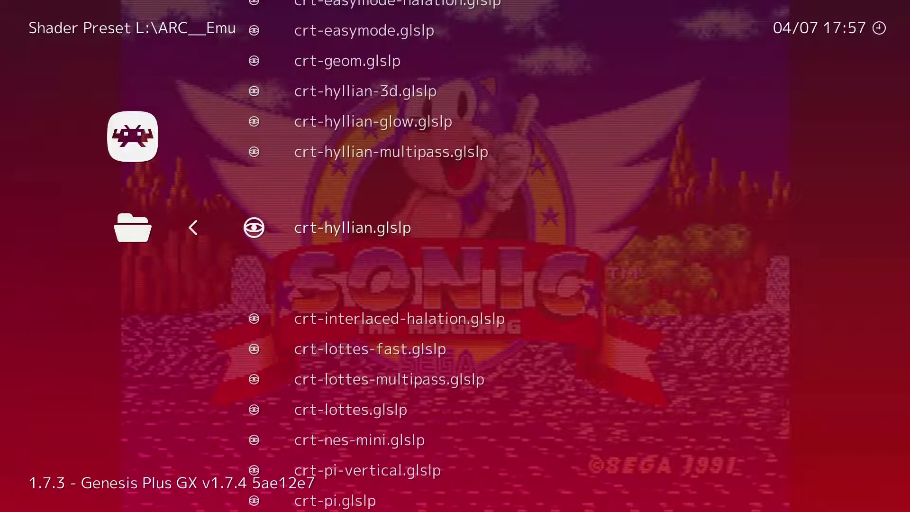
key(BackSpace)
key(BackSpace)
key(BackSpace)
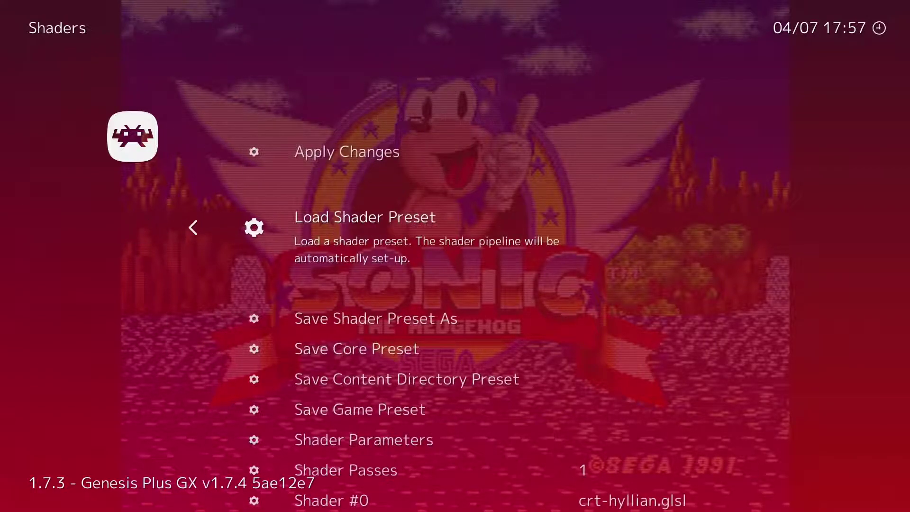
Review the shader passes, filter and preset-saving options, and leave the Shaders settings.
key(Down)
key(Down)
key(Down)
key(Down)
key(Down)
key(Down)
key(Down)
key(Down)
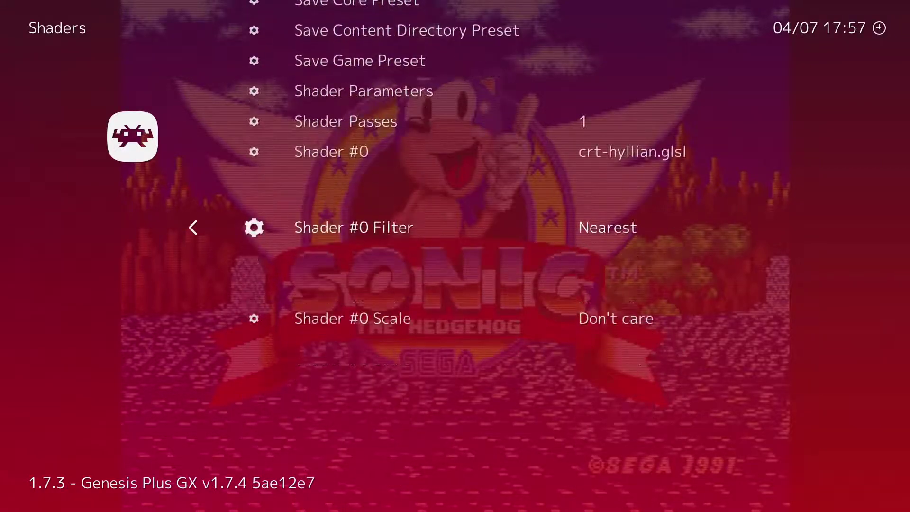
key(Up)
key(Up)
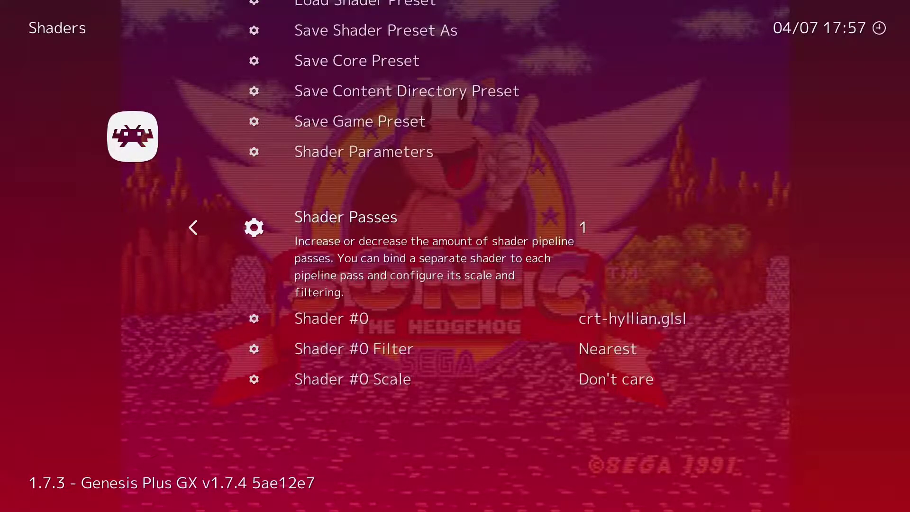
key(Up)
key(Up)
key(Up)
key(Up)
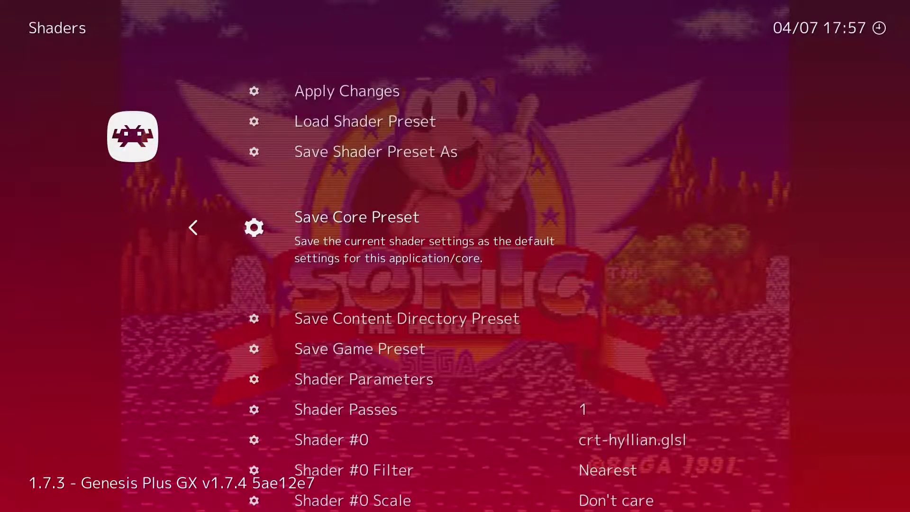
key(BackSpace)
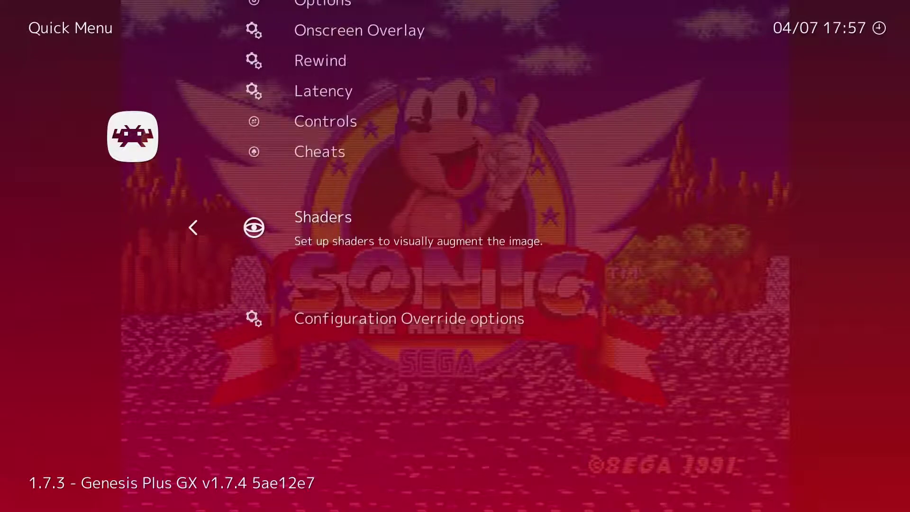
Set the save state slot of the running game to 6.
key(Up)
key(Up)
key(Up)
key(Up)
key(Up)
key(Up)
key(Up)
key(Up)
key(Up)
key(Up)
key(Up)
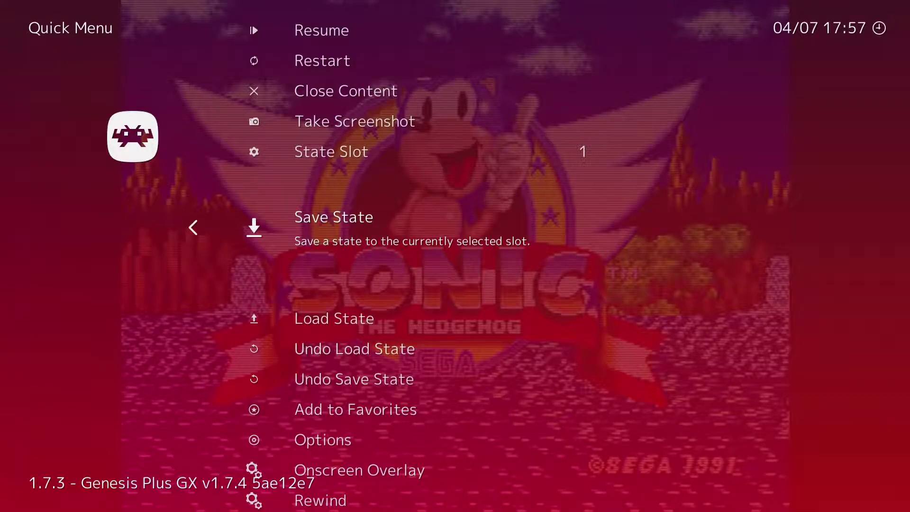
key(Down)
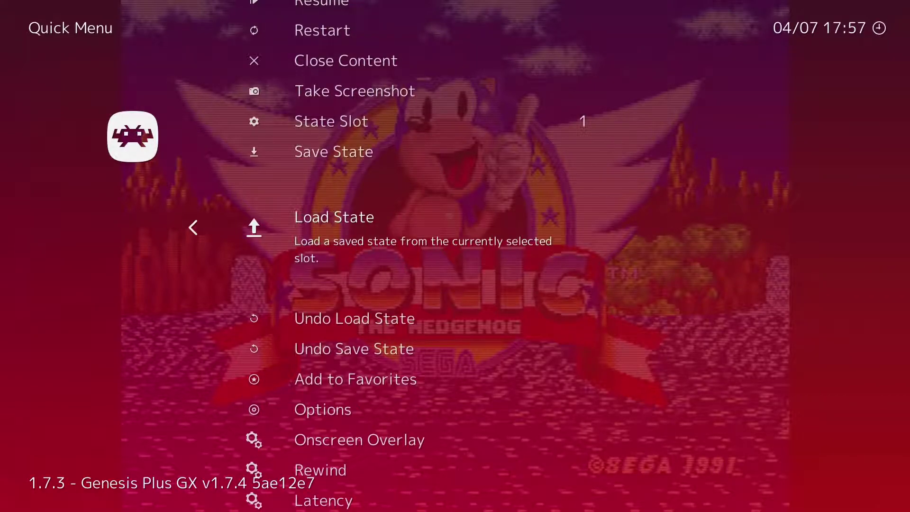
key(Up)
key(Up)
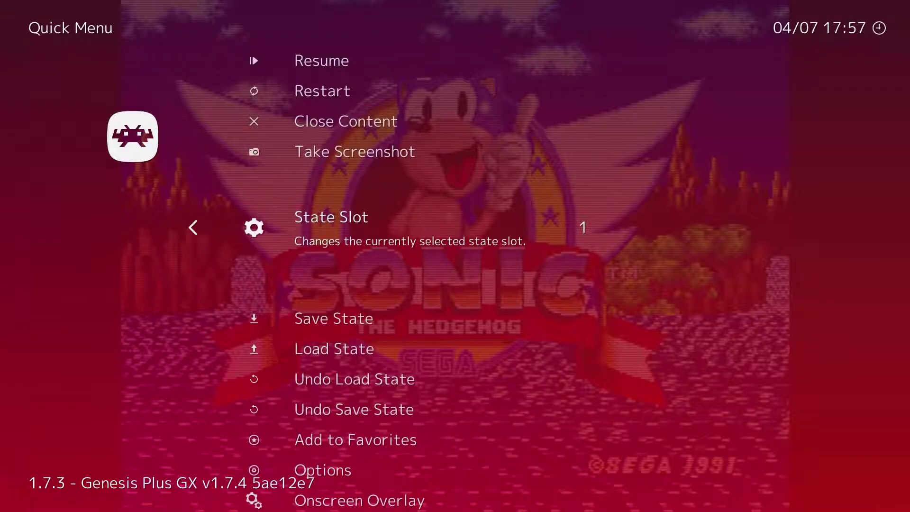
key(Right)
key(Right)
key(Right)
key(Right)
key(Right)
key(Down)
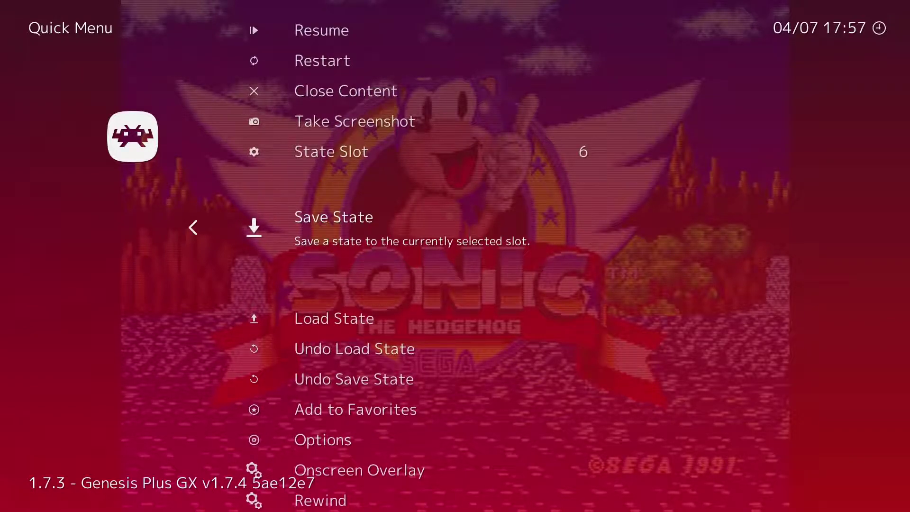
Set the State Slot to 3 and return to the Main Menu.
key(Up)
key(Left)
key(Left)
key(Left)
key(Down)
key(Down)
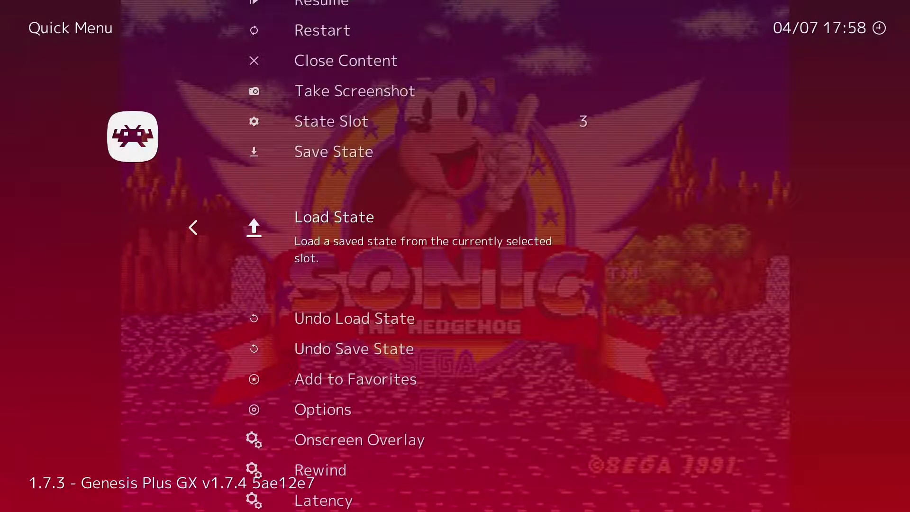
key(BackSpace)
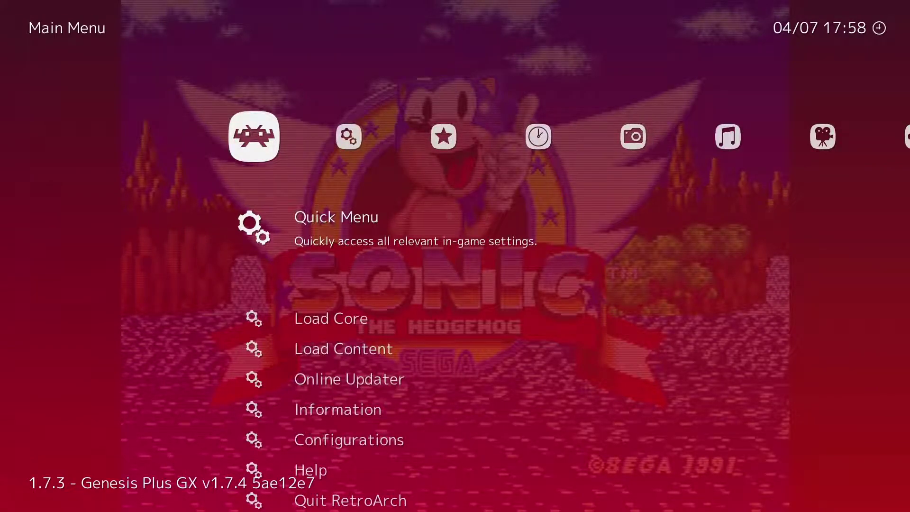
Load the Arcade (MAME 2000) core from the list of installed cores.
key(Down)
key(Return)
key(Down)
key(Down)
key(Down)
key(Down)
key(Down)
key(Down)
key(Down)
key(Down)
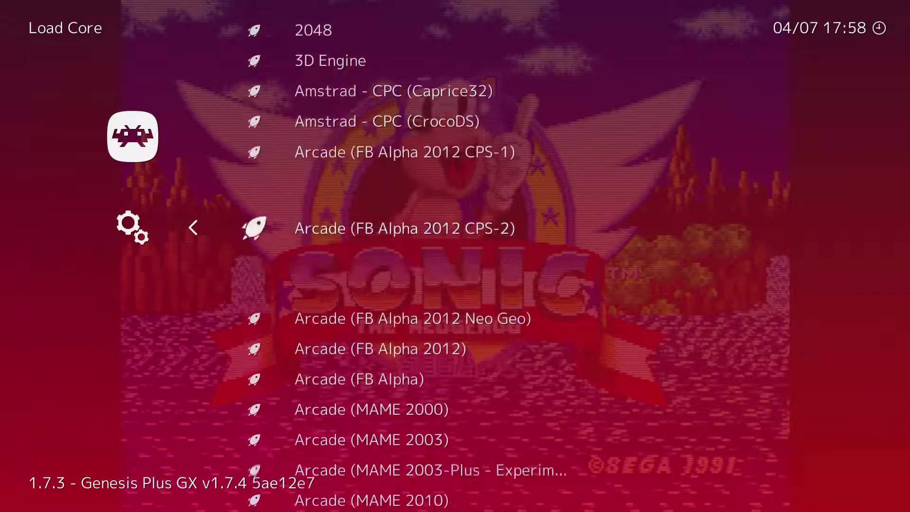
key(Return)
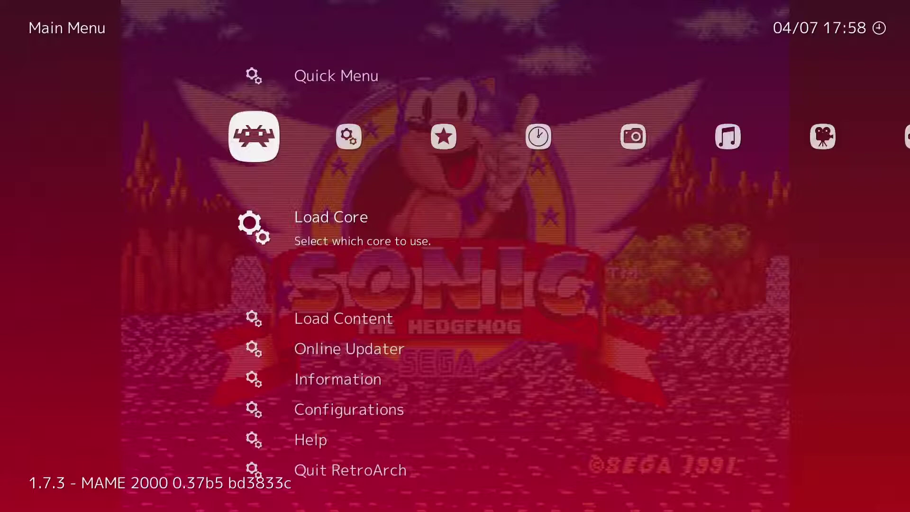
Look through the Settings categories, including Mixer Settings, Onscreen Display and Configuration, and check the Favorites list.
key(Down)
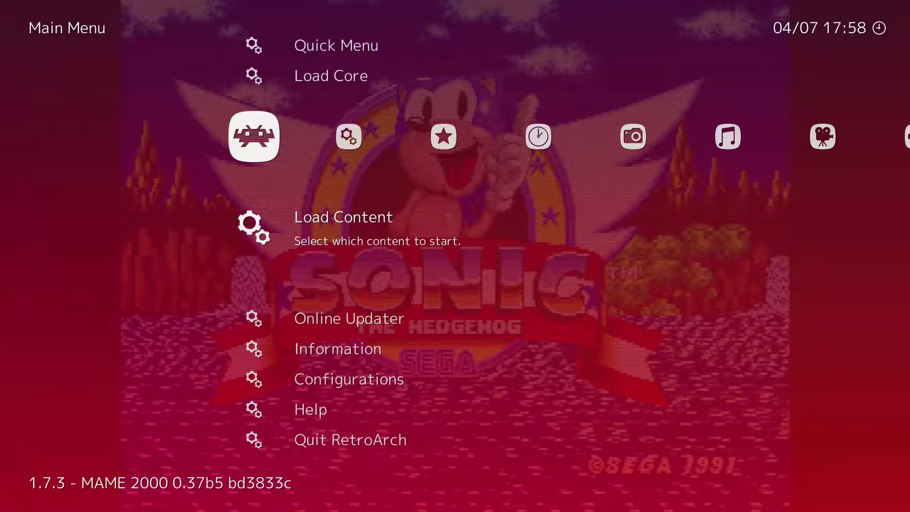
key(Up)
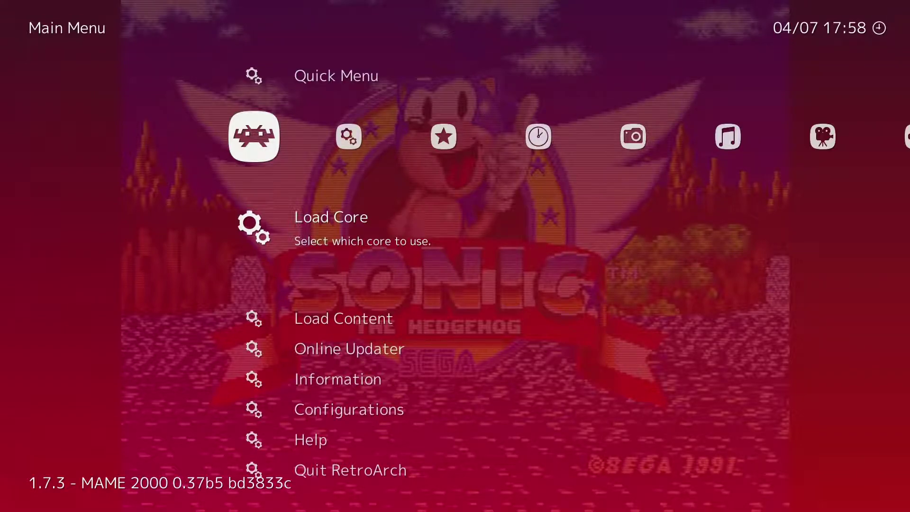
key(Right)
key(Down)
key(Down)
key(Down)
key(Down)
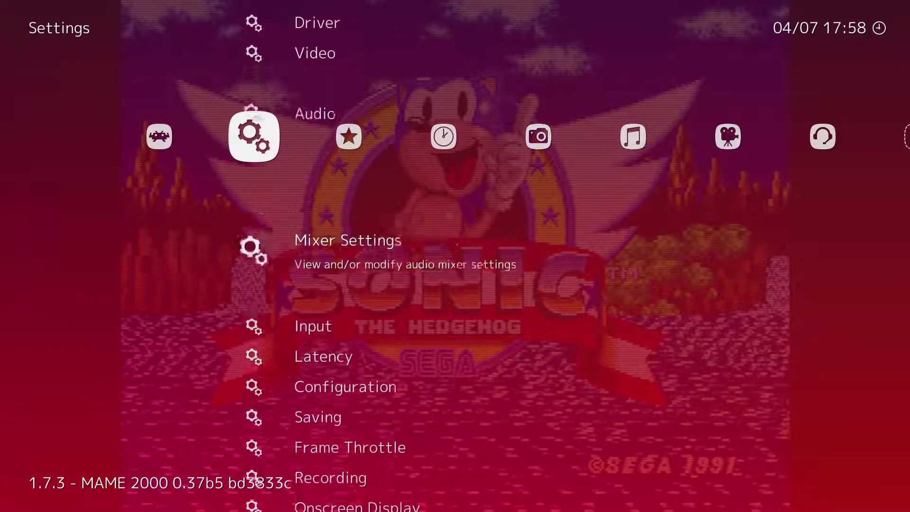
key(Down)
key(Down)
key(Down)
key(Down)
key(Down)
key(Down)
key(Down)
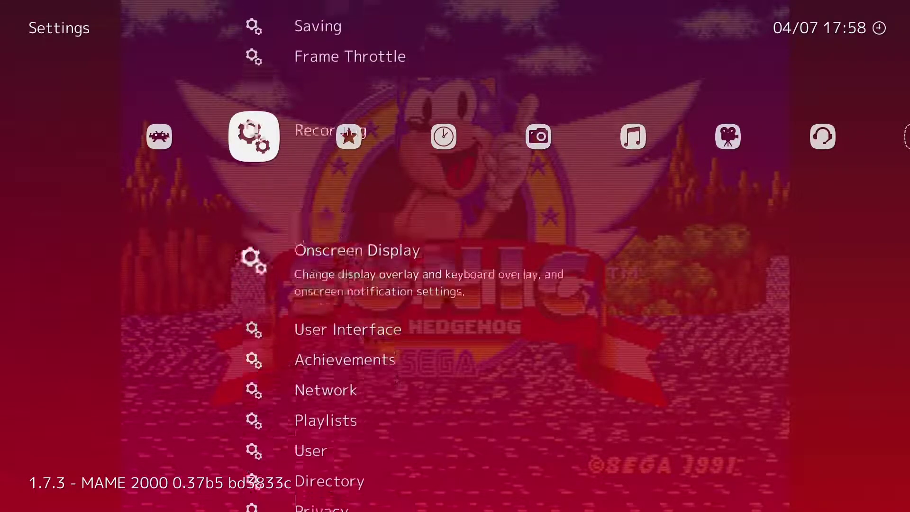
key(Up)
key(Up)
key(Up)
key(Up)
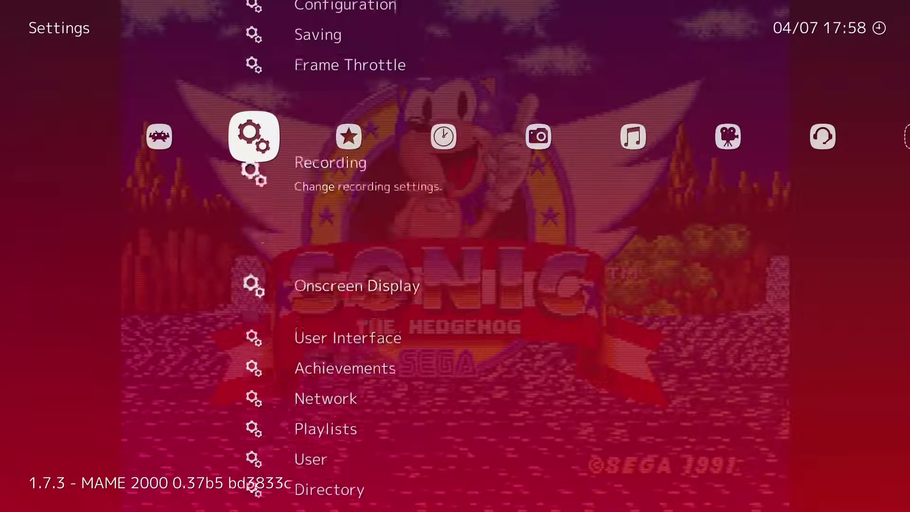
key(Up)
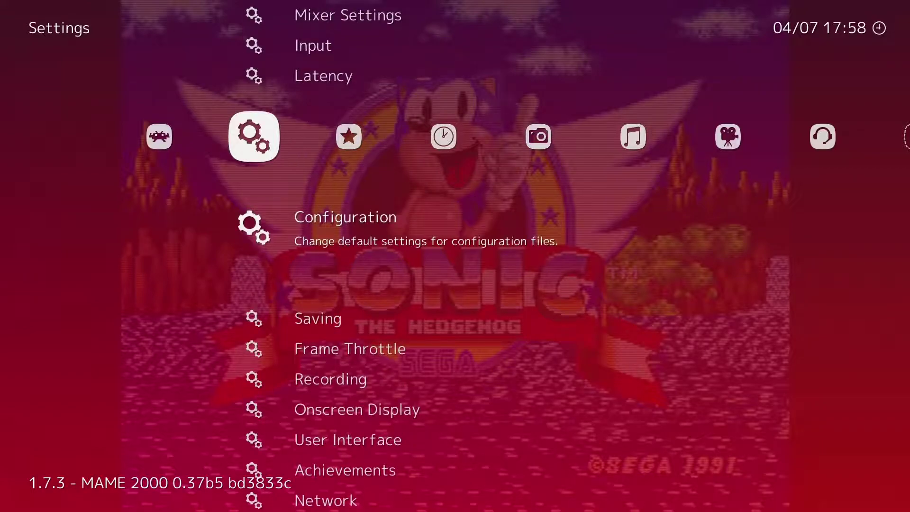
key(Right)
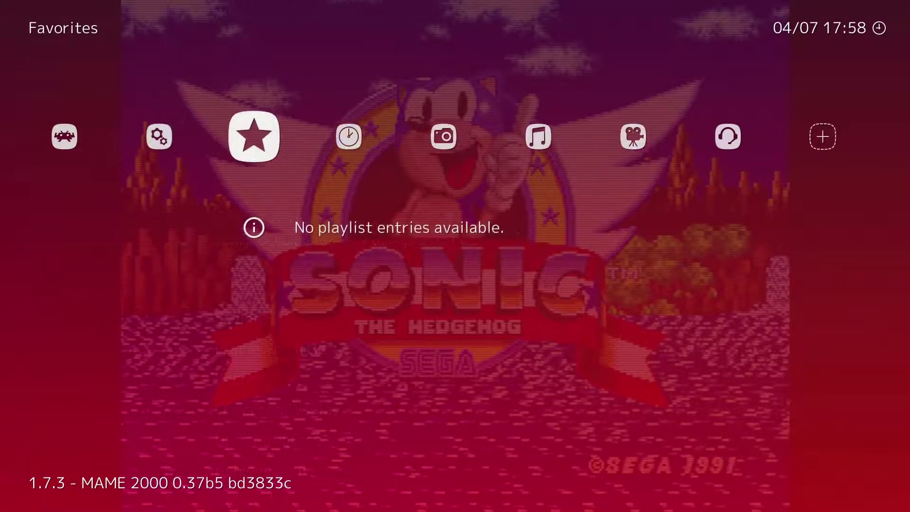
Return to the Quick Menu and resume the running Sonic The Hedgehog game.
key(Left)
key(Left)
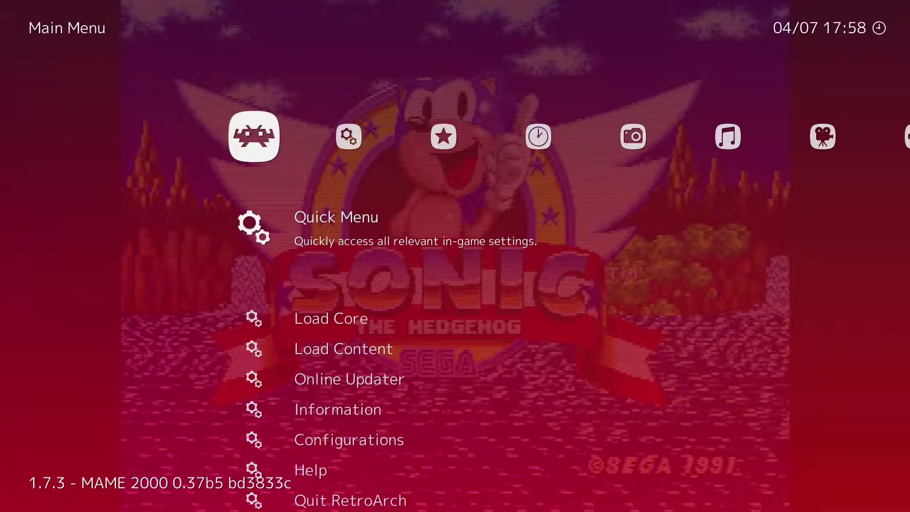
key(Return)
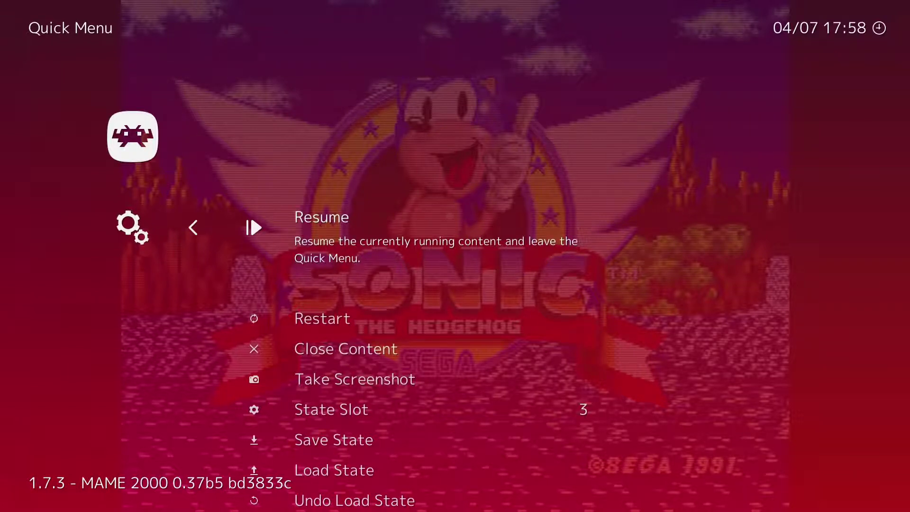
key(Return)
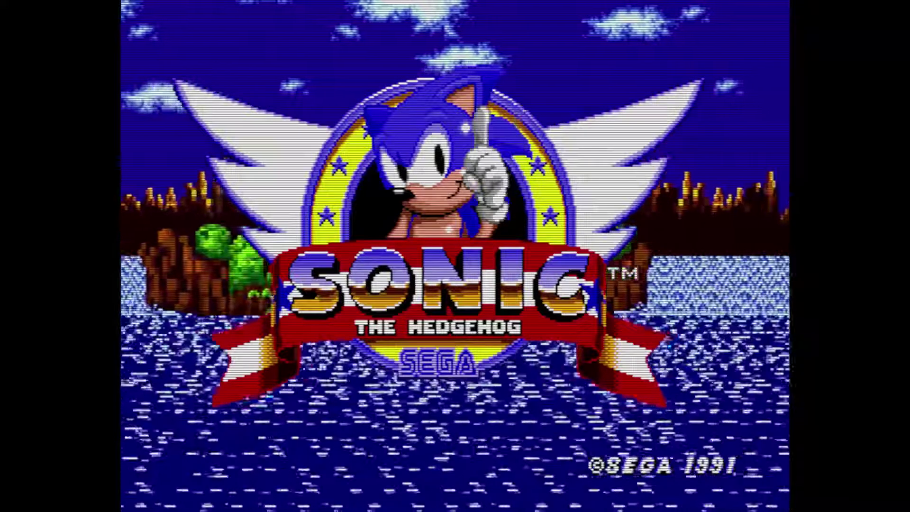
Pause the game by reopening the RetroArch menu, and go to the Load Core entry in the Main Menu.
key(F1)
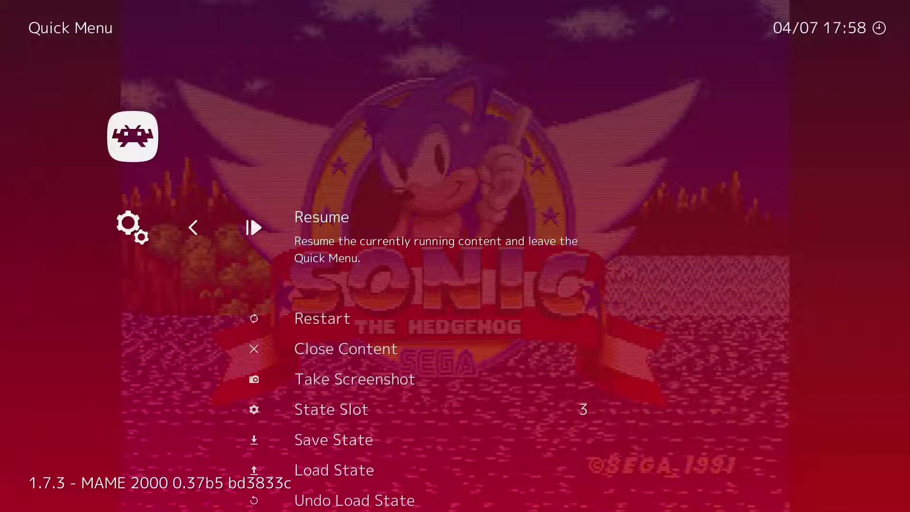
key(Down)
key(Down)
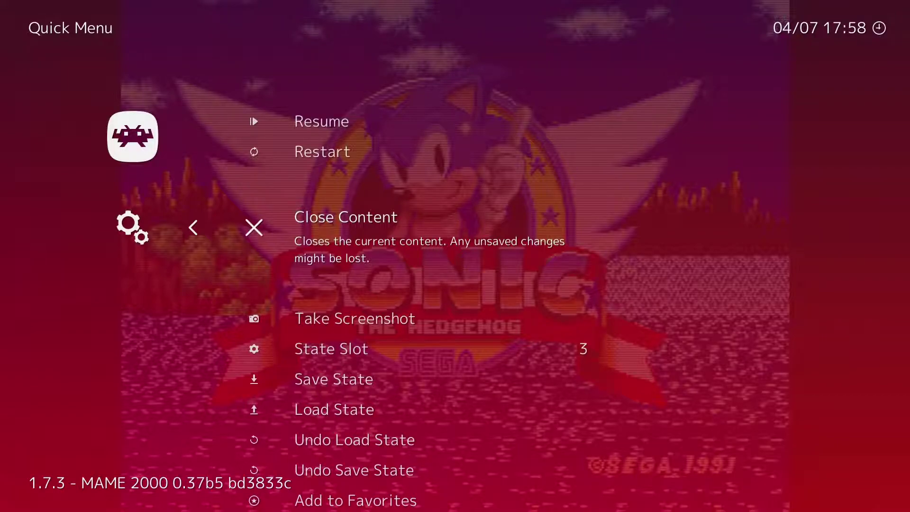
key(Left)
key(Left)
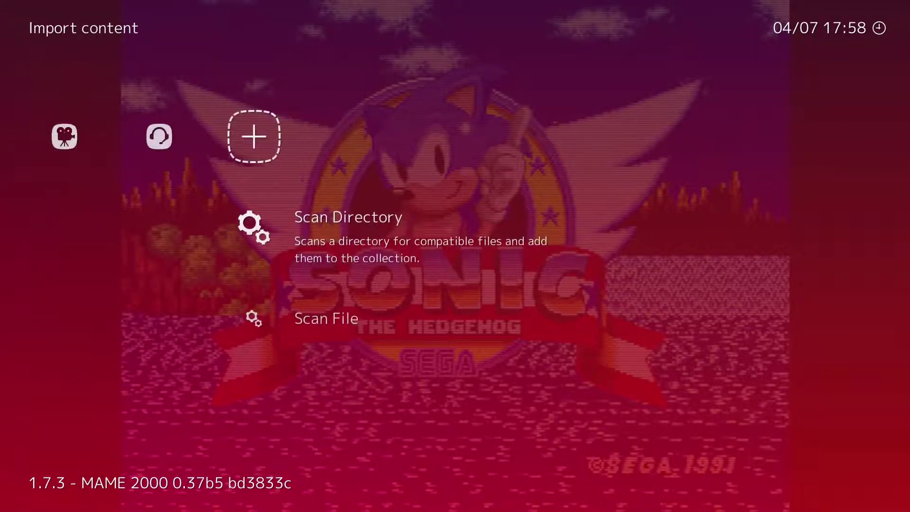
key(Right)
key(Down)
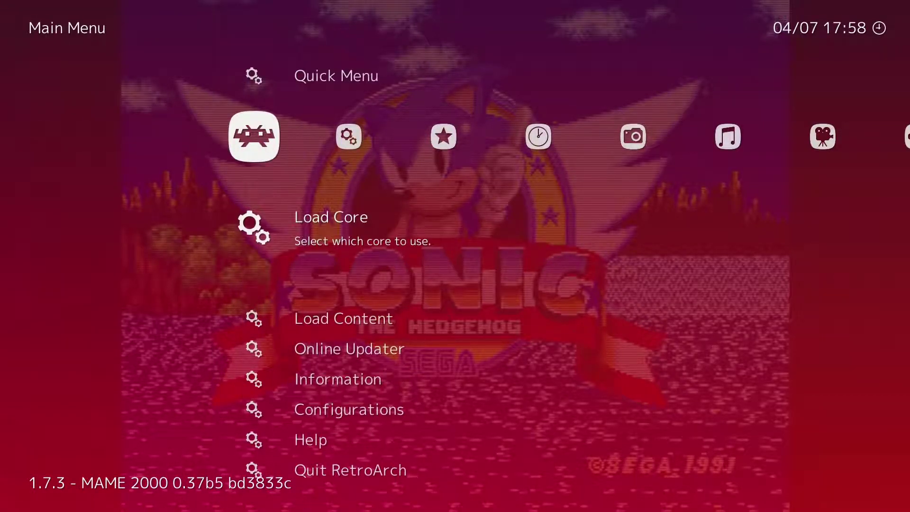